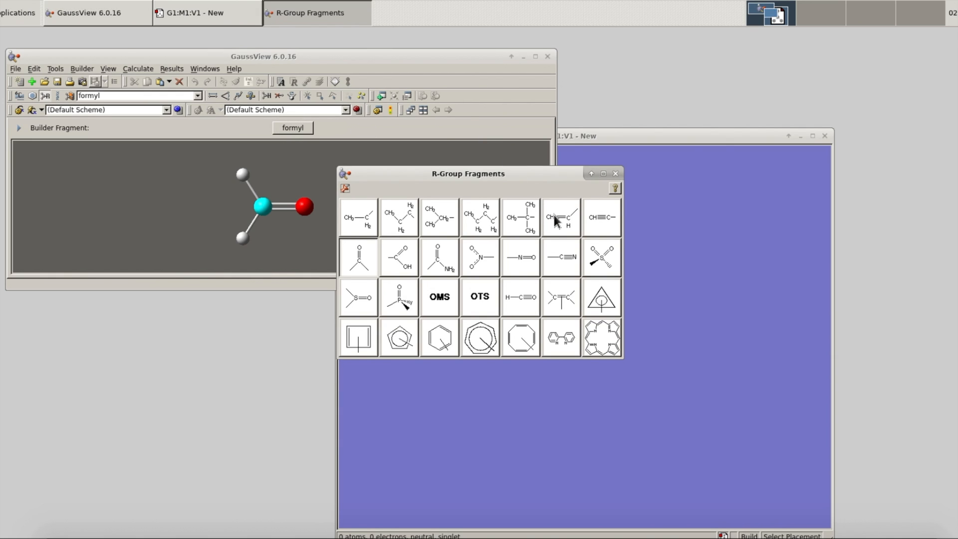
Place a vinyl R-group fragment as an ethylene molecule in the empty model window
left_click(555, 219)
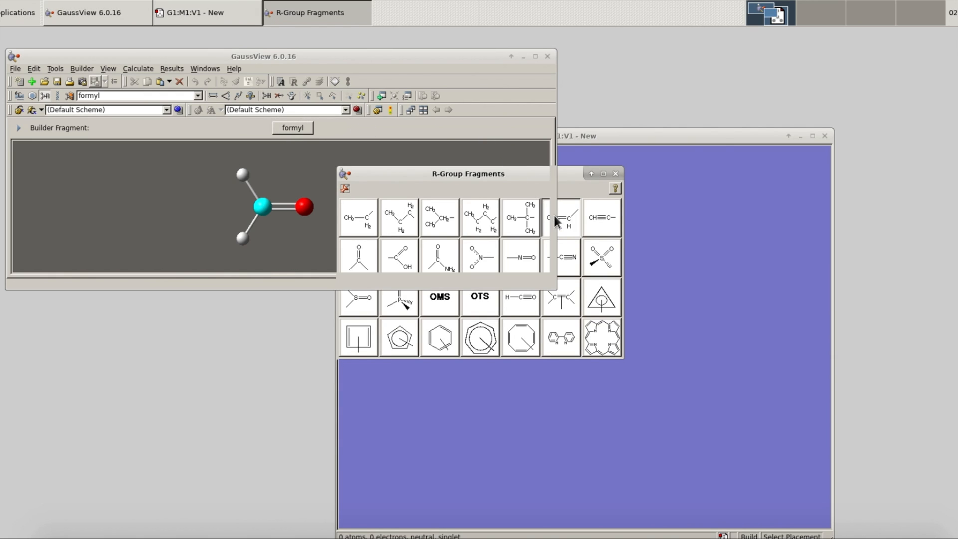
left_click(652, 134)
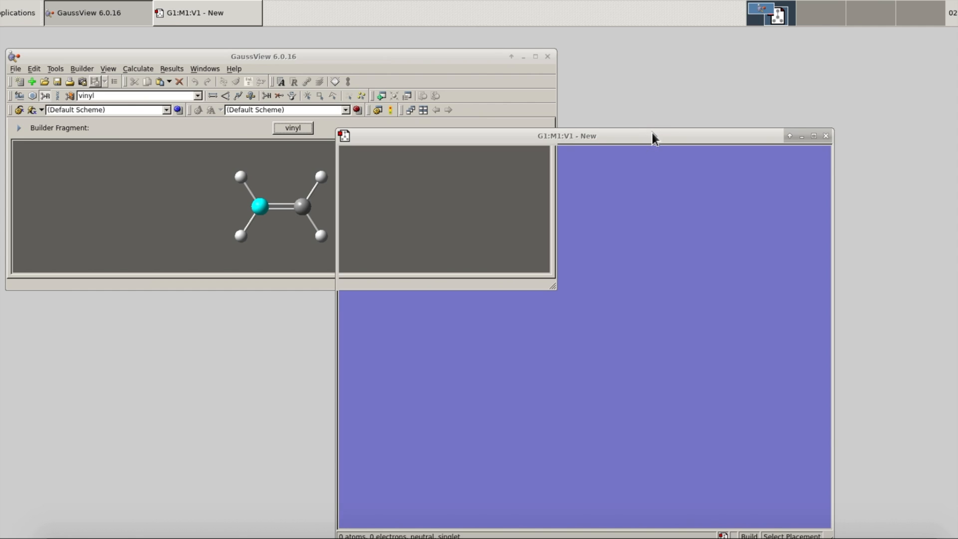
left_click(552, 294)
left_click_drag(498, 335, 494, 300)
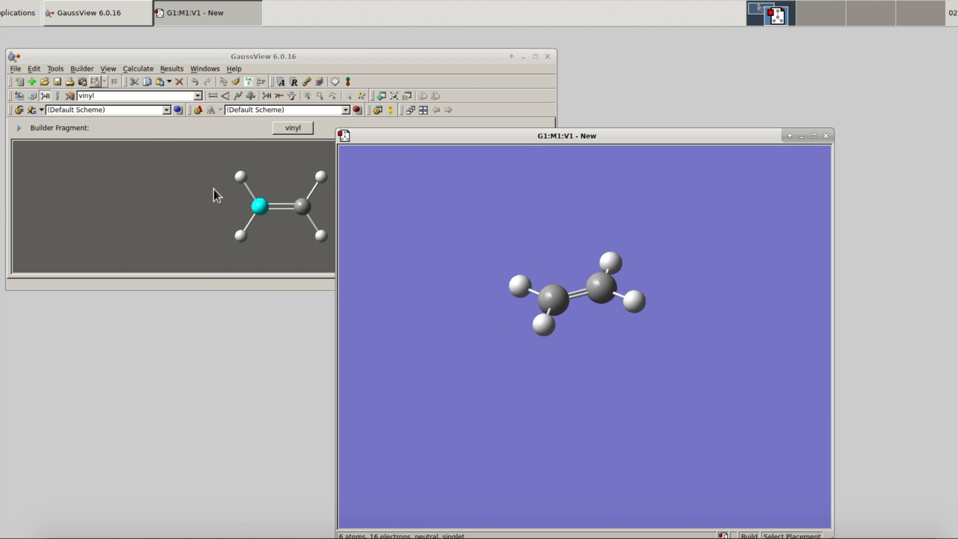
Replace one hydrogen on the C=C carbon farther from the viewer's start with a formyl R-group fragment
left_click(284, 128)
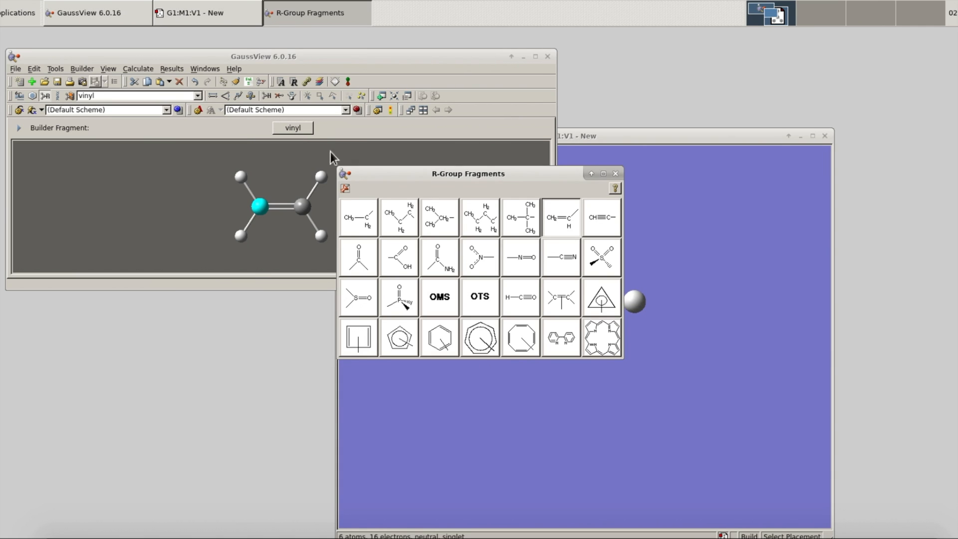
left_click(360, 252)
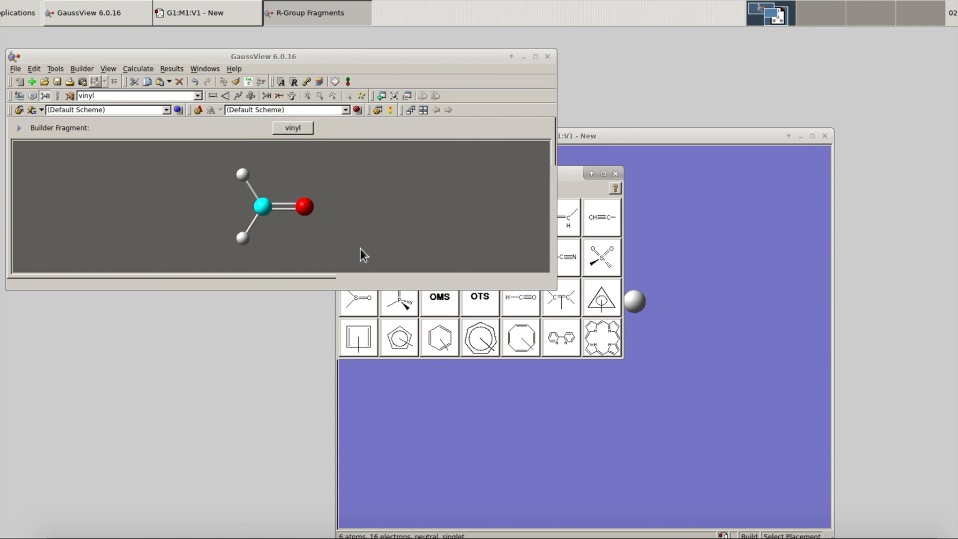
left_click(636, 138)
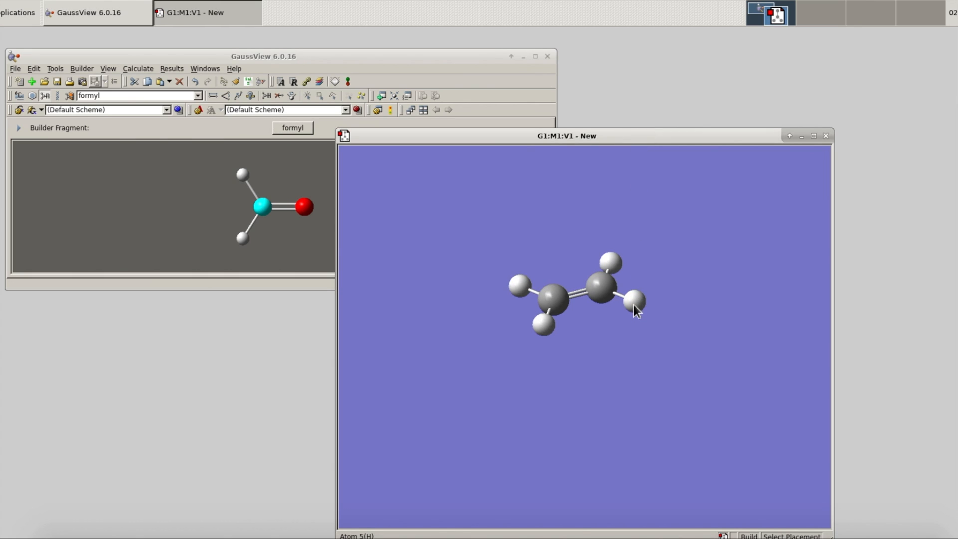
left_click(636, 303)
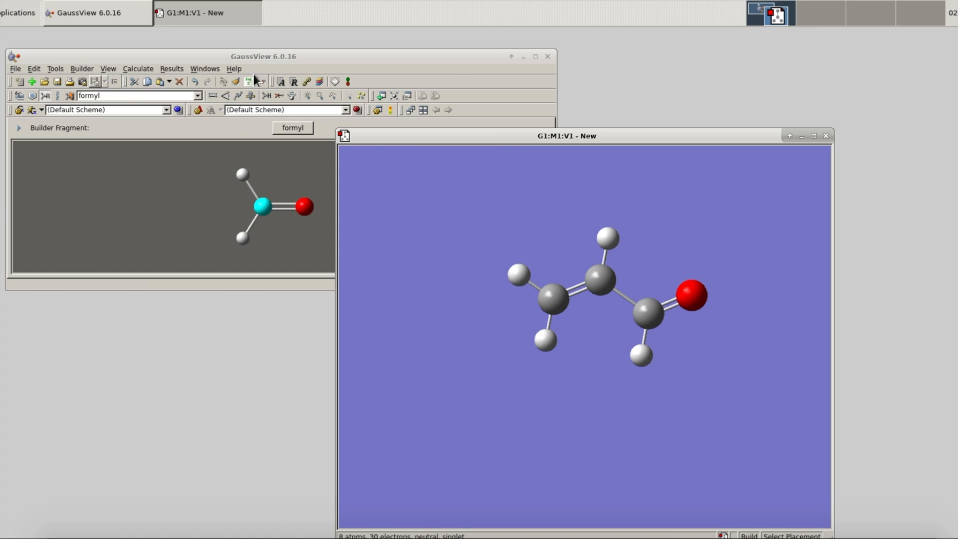
Modify the C=C–C=O dihedral, rotating the formyl group until its oxygen is cis to the terminal CH2 carbon
left_click(240, 97)
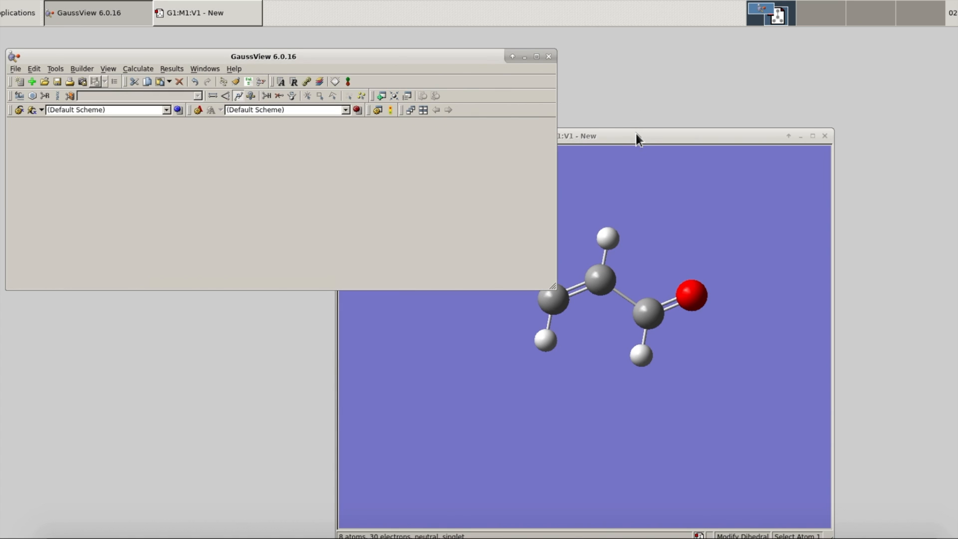
left_click(636, 134)
left_click_drag(623, 181, 570, 151)
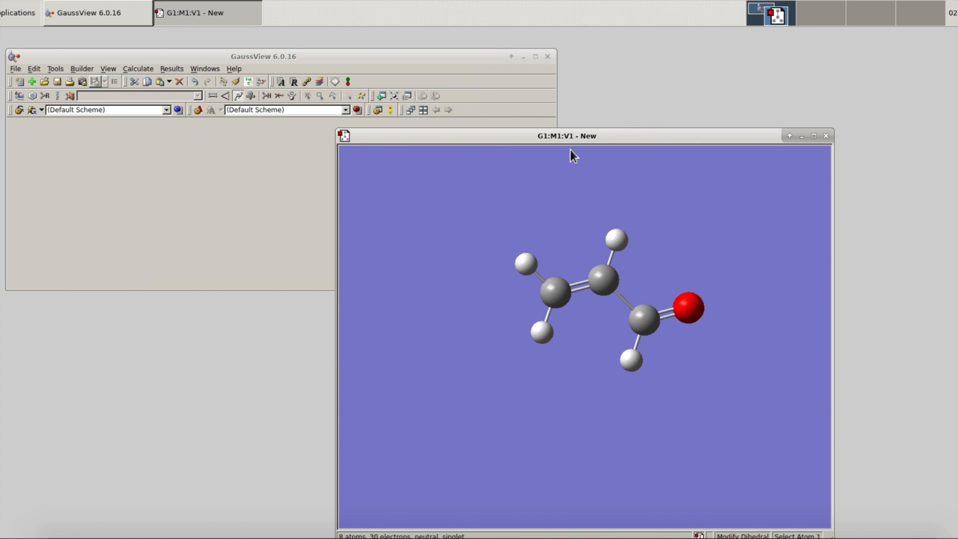
left_click(564, 294)
left_click(599, 284)
left_click(687, 310)
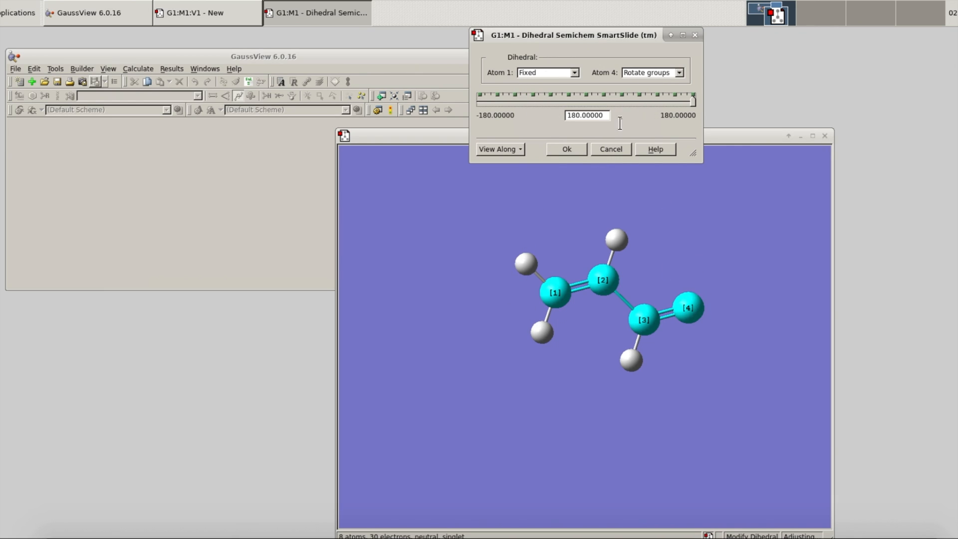
left_click_drag(692, 103, 586, 110)
left_click(574, 152)
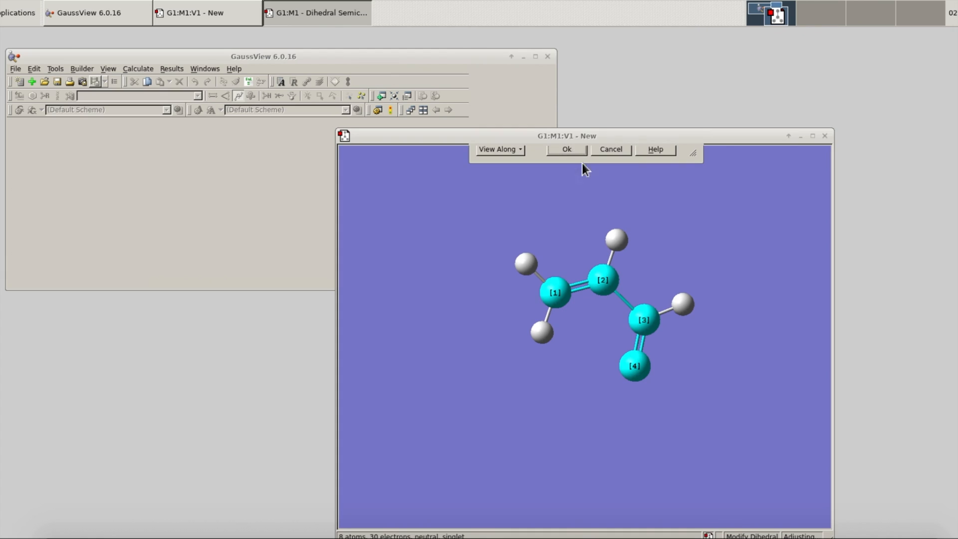
mouse_move(576, 346)
left_mouse_down()
mouse_move(532, 366)
mouse_move(556, 341)
mouse_move(563, 356)
left_mouse_up()
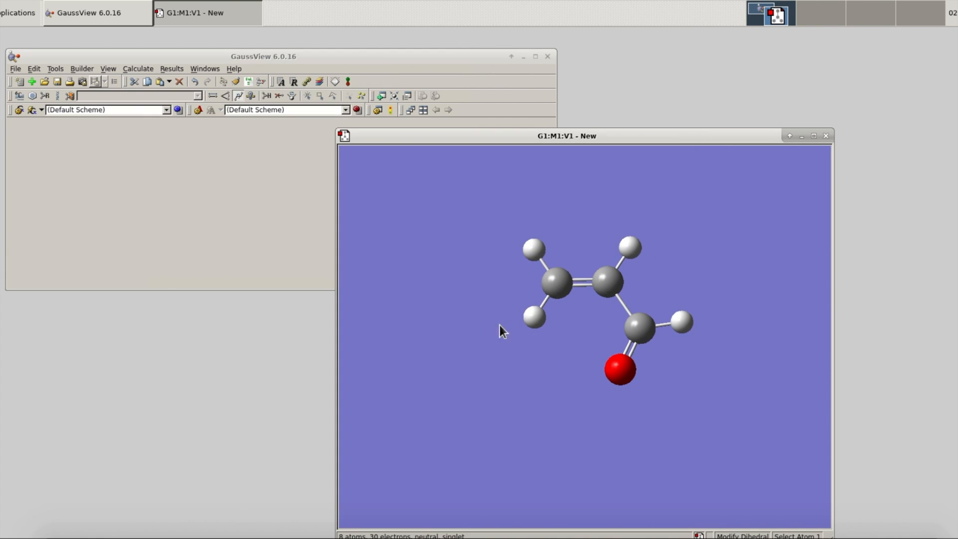
Replace the CH2 hydrogen nearest the carbonyl oxygen with the Oxygen Tetravalent (S-S-LP-LP) fragment to form a hydroxyl group
left_click(169, 229)
left_click(19, 96)
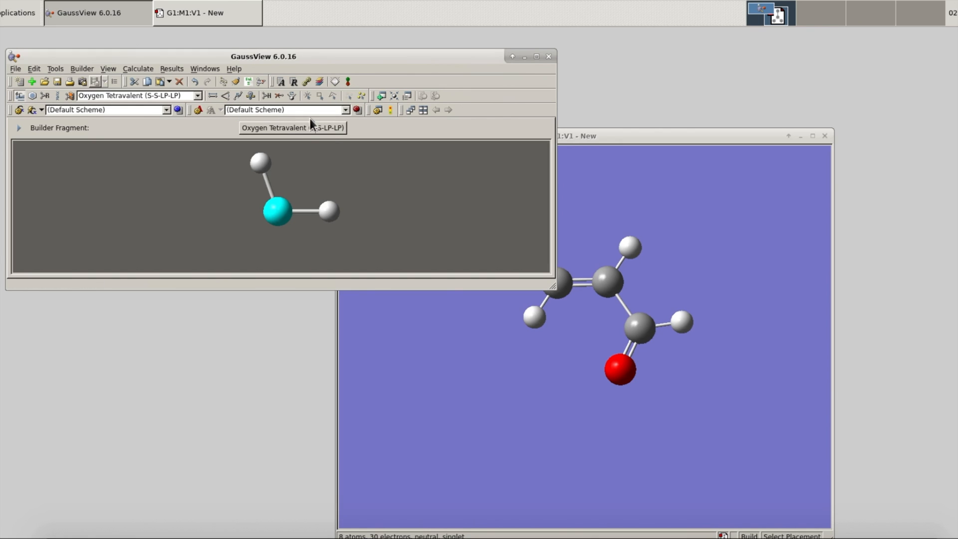
left_click(323, 130)
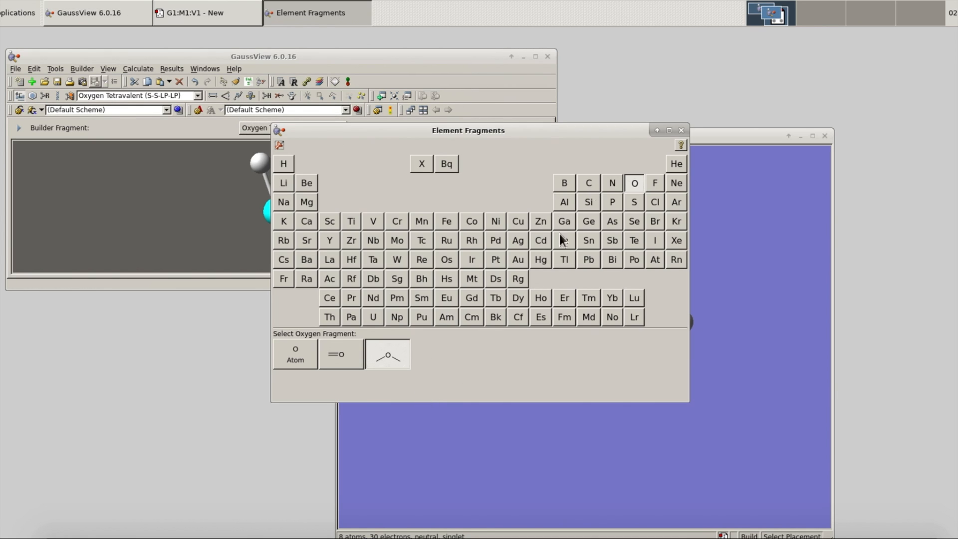
left_click(682, 131)
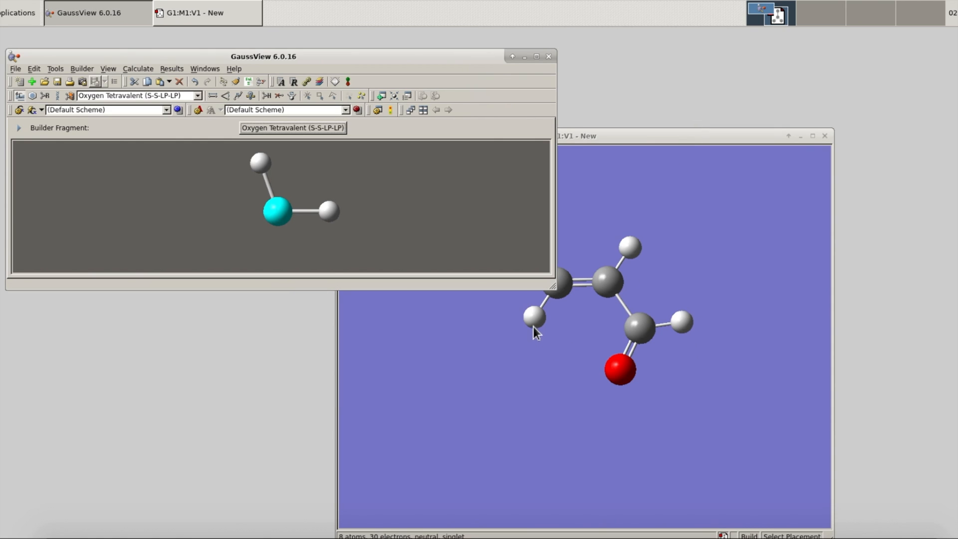
left_click(534, 319)
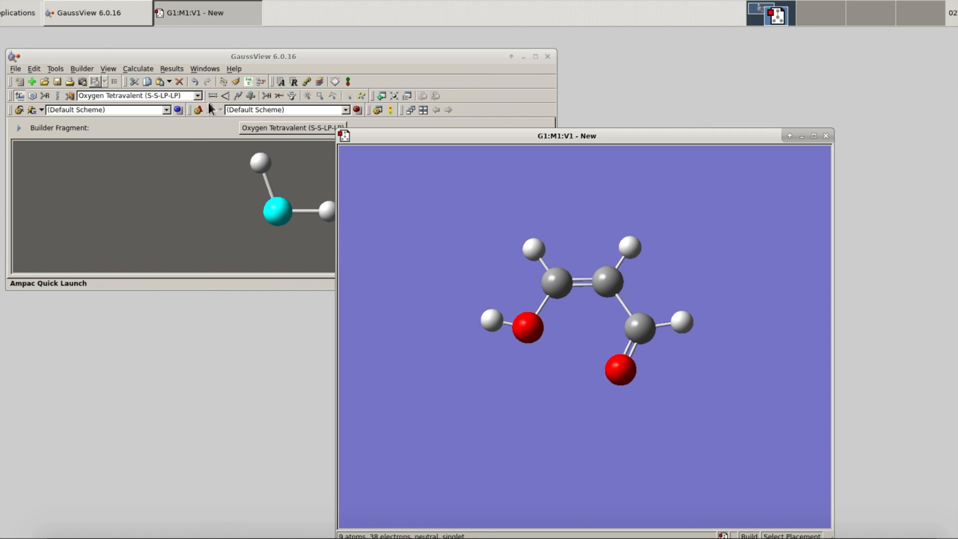
Set the C=C–O–H dihedral to 0 degrees so the hydroxyl hydrogen points toward the carbonyl oxygen
left_click(239, 96)
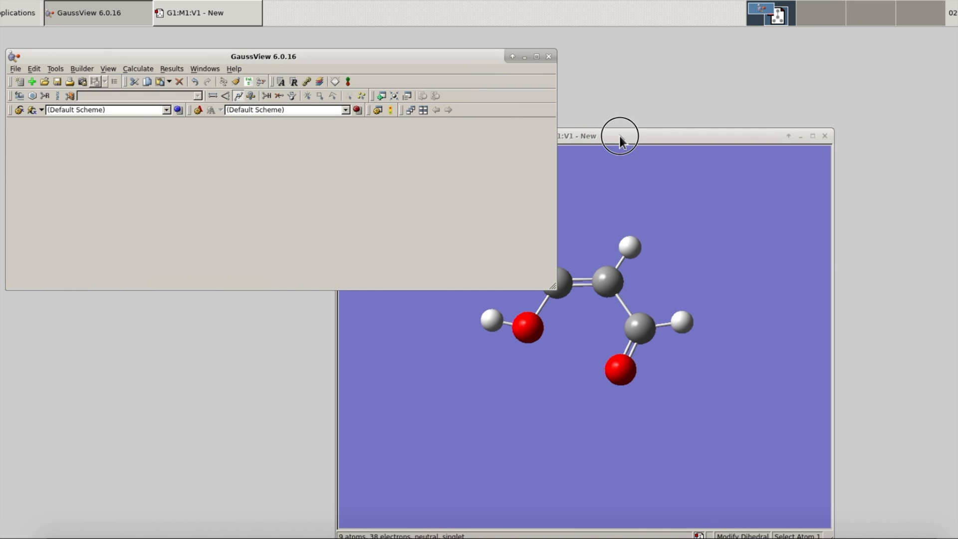
left_click(621, 142)
left_click(606, 284)
left_click(558, 285)
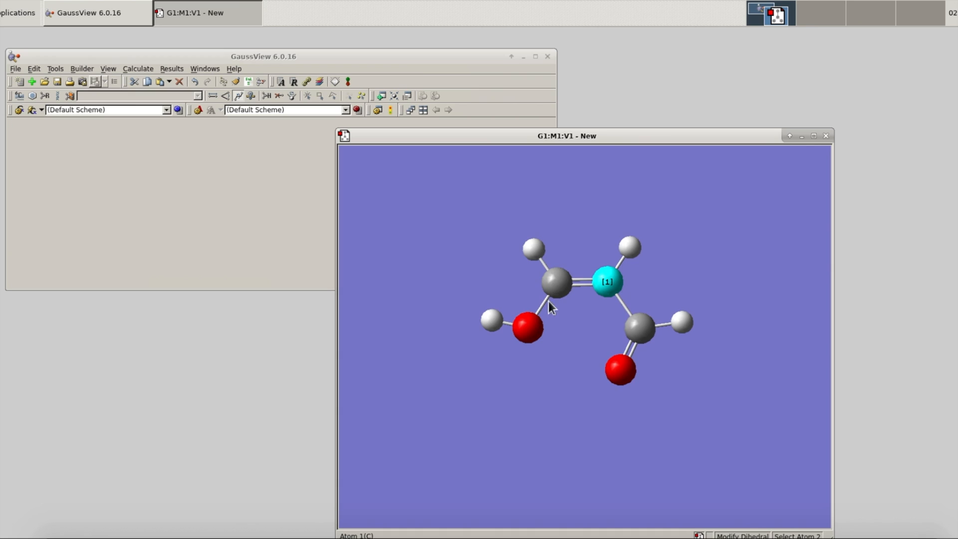
left_click(492, 321)
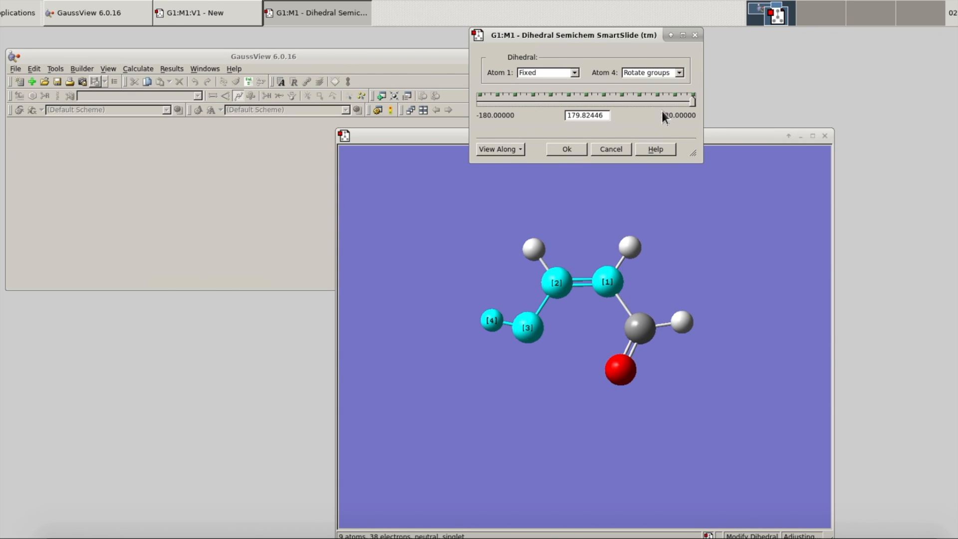
left_click_drag(694, 102, 588, 106)
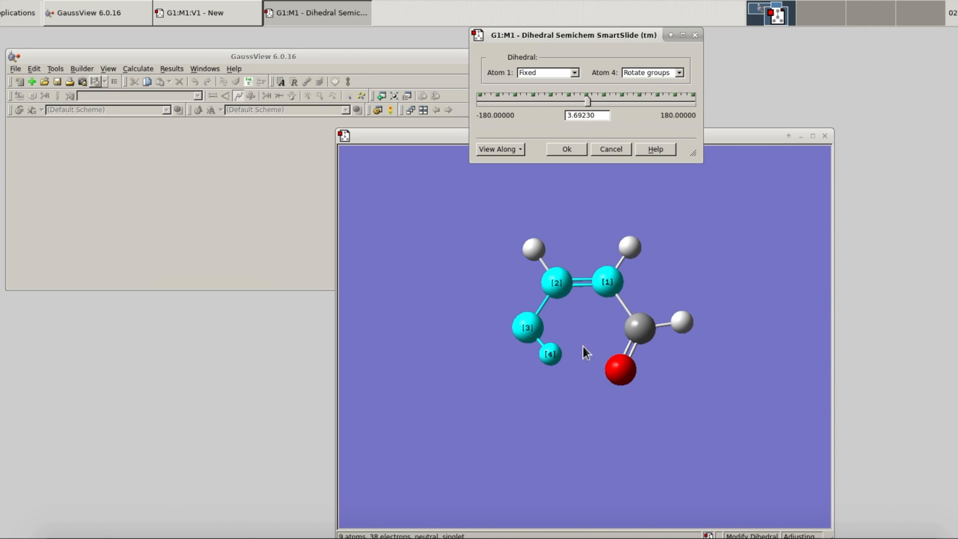
left_click_drag(594, 104, 525, 113)
key("BackSpace")
type("0")
key("Return")
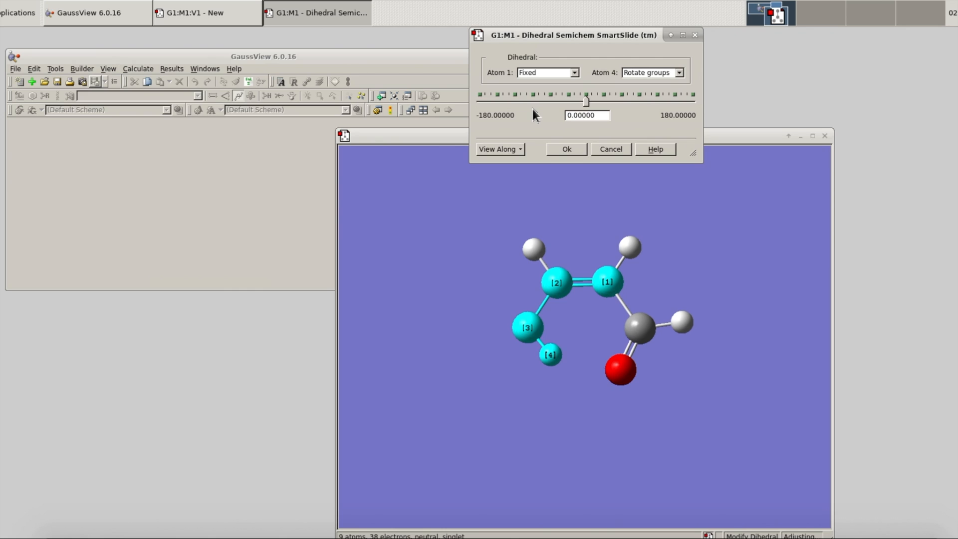
left_click(569, 150)
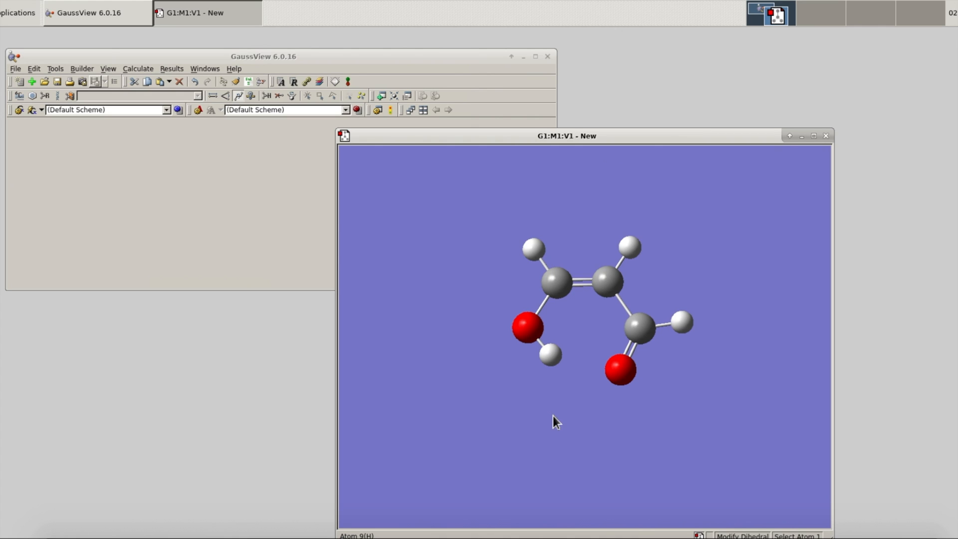
Open the Gaussian calculation setup for the molecule and set the job type to Optimization
left_click_drag(553, 427, 581, 426)
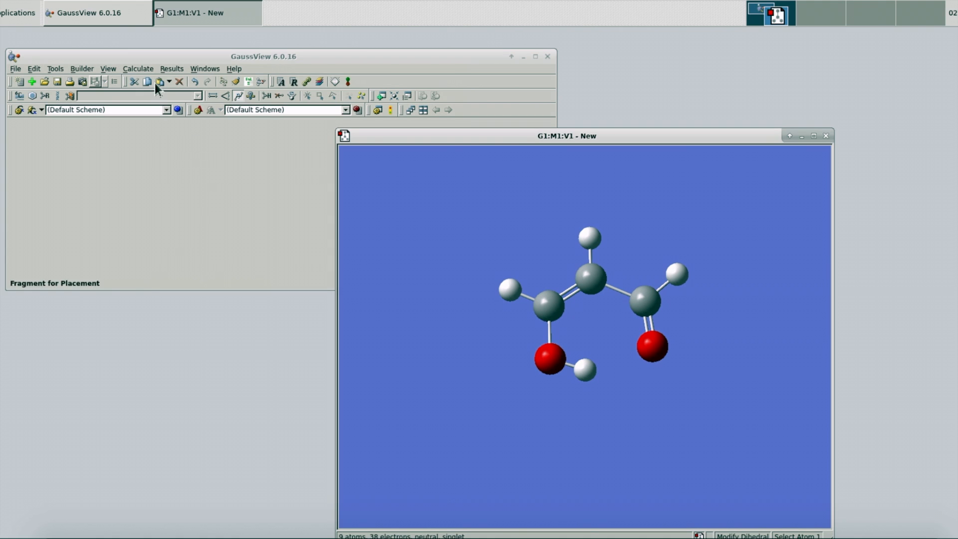
left_click(142, 68)
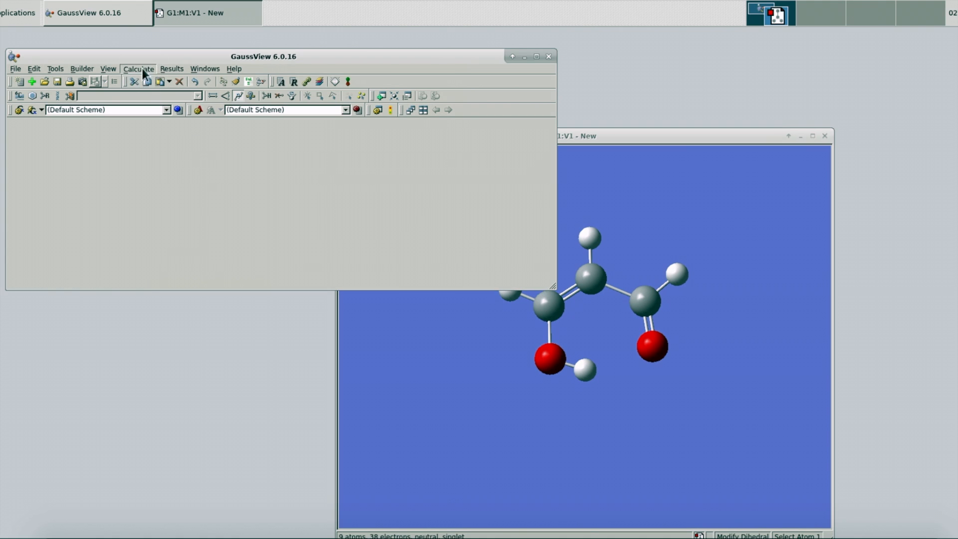
left_click(139, 69)
left_click(145, 80)
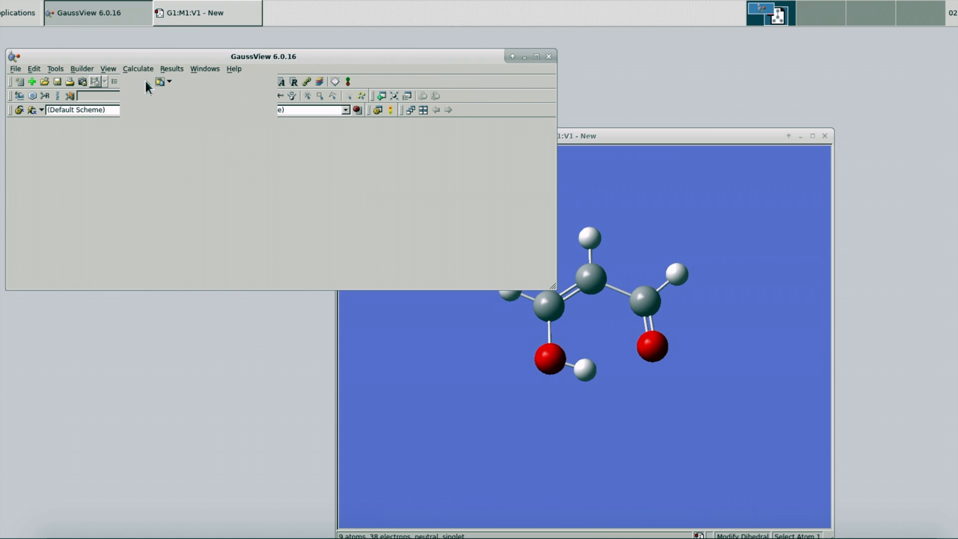
left_click(28, 258)
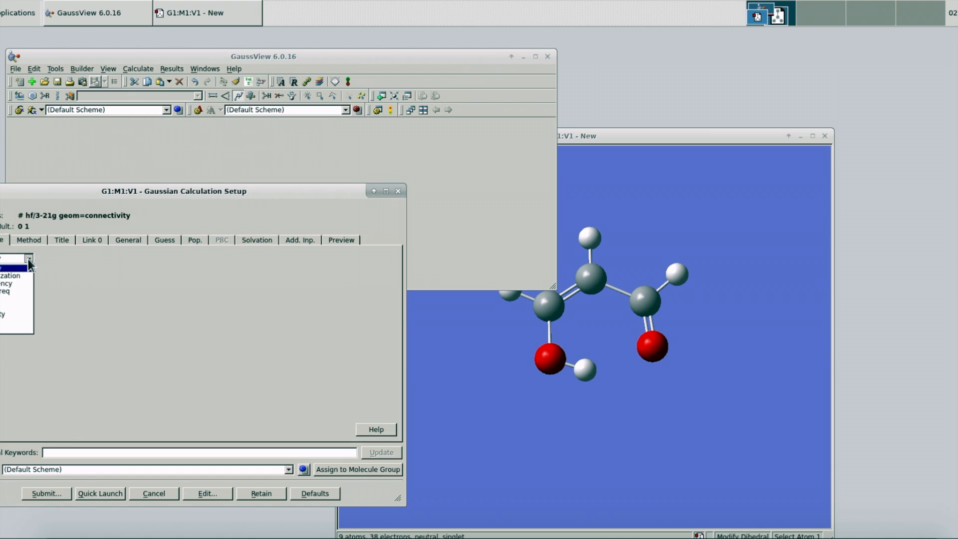
left_click(15, 278)
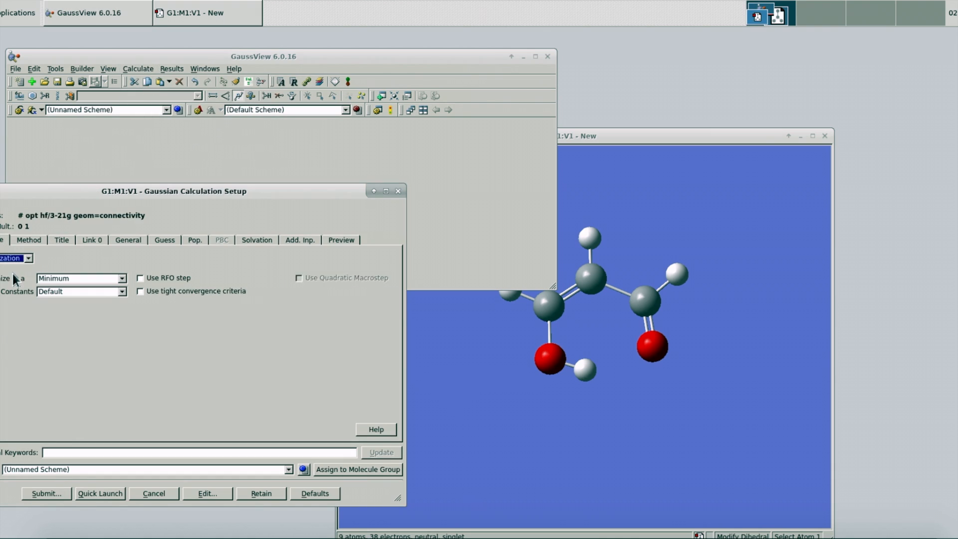
Set the Hartree-Fock method's basis set to 6-31G with a d polarization function
left_click(36, 240)
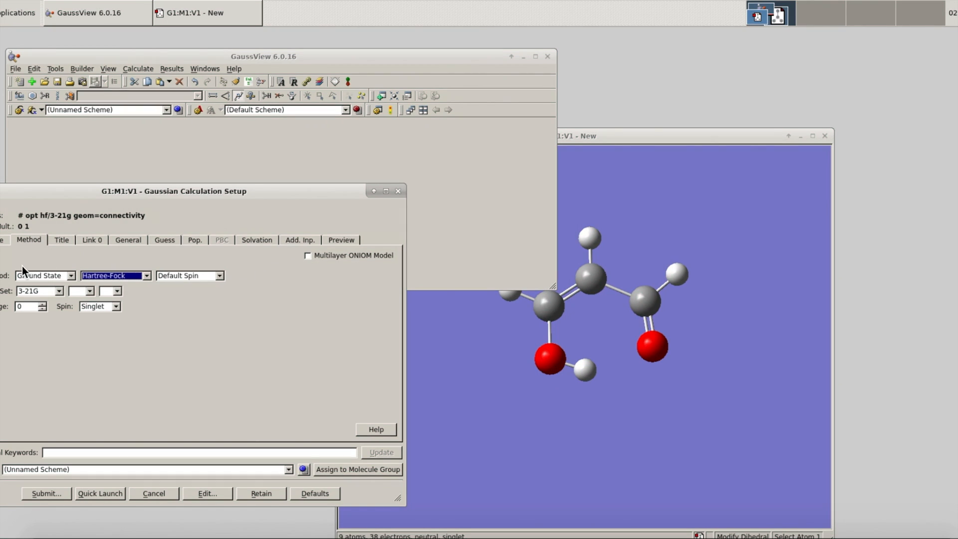
left_click(60, 292)
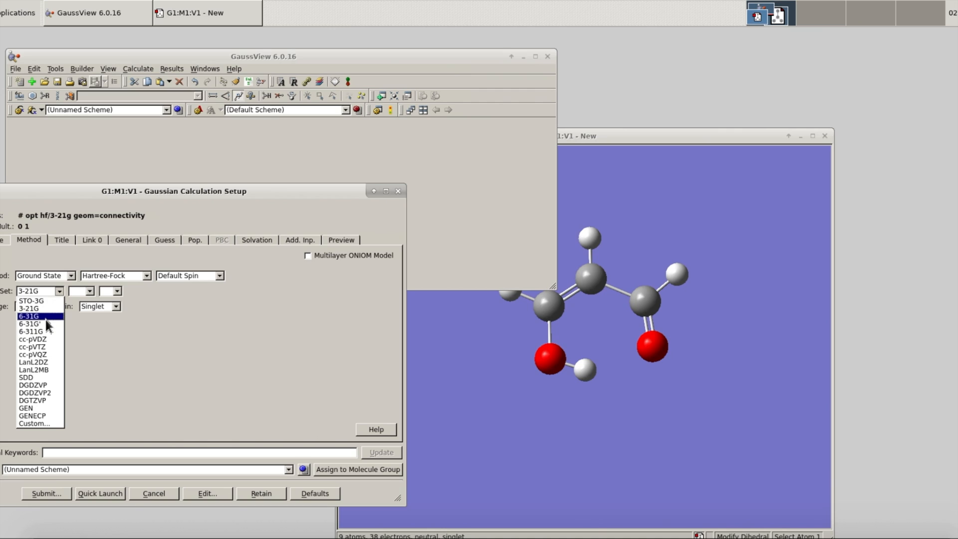
left_click(46, 318)
left_click(122, 291)
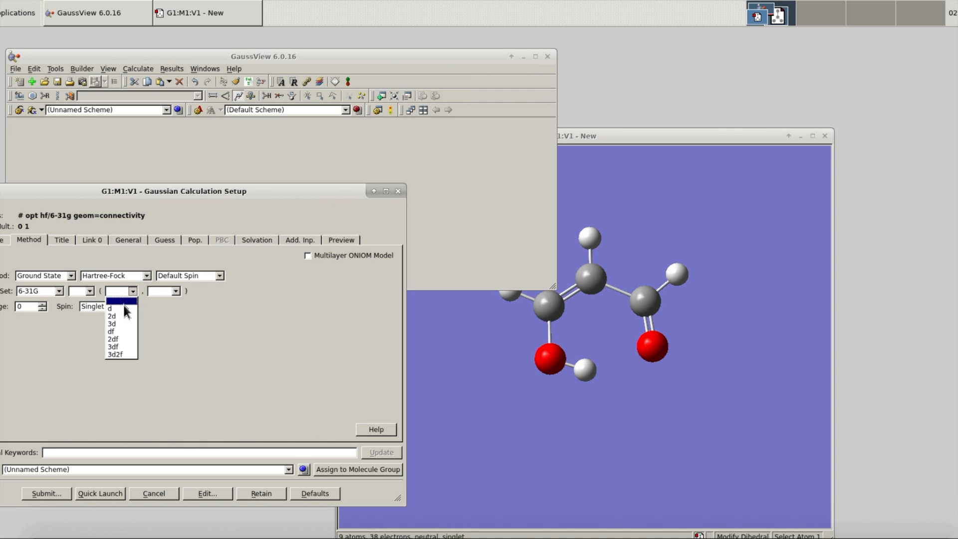
left_click(120, 309)
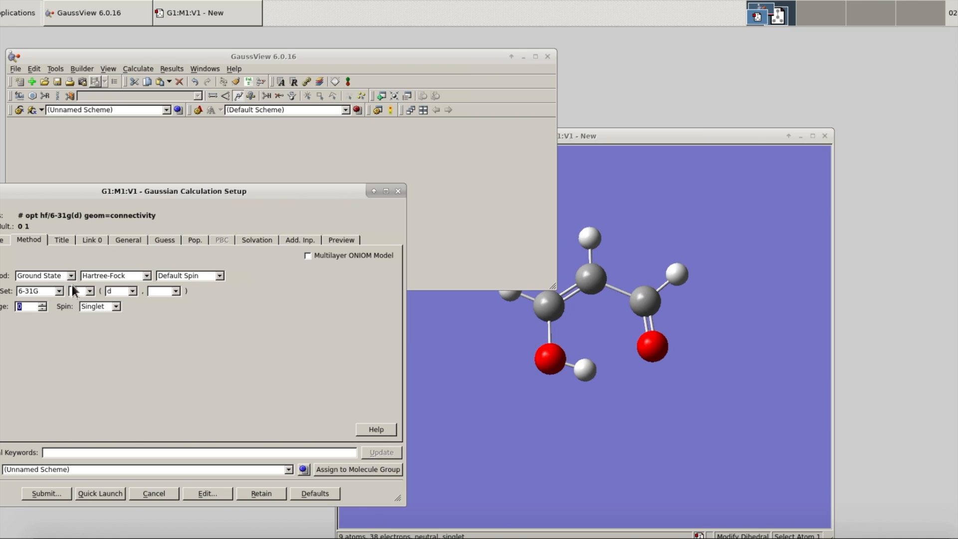
Review the title, Link 0, general, guess, population, solvation and preview settings, and retain the calculation setup
left_click(58, 241)
left_click(101, 241)
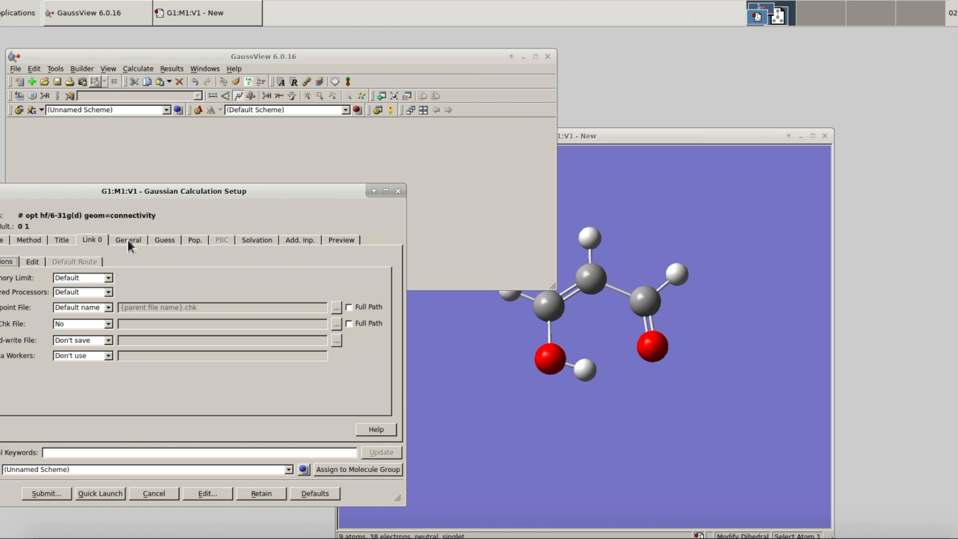
left_click(128, 241)
left_click(161, 238)
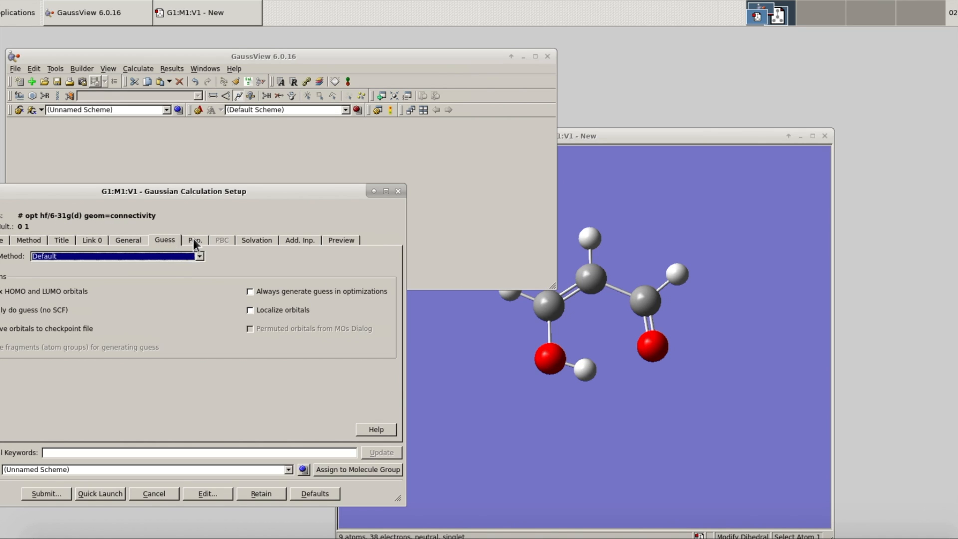
left_click(193, 239)
left_click(256, 240)
left_click(286, 241)
left_click(343, 241)
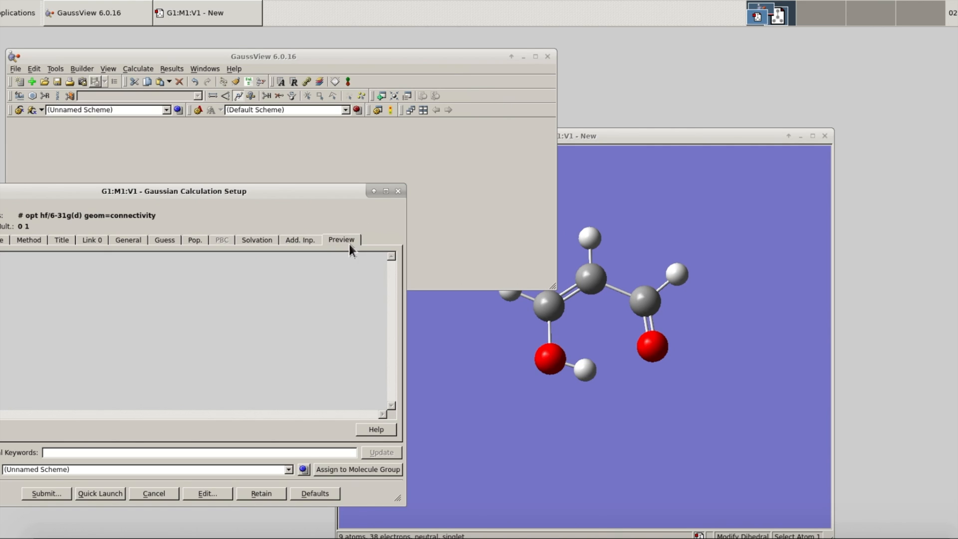
left_click(277, 493)
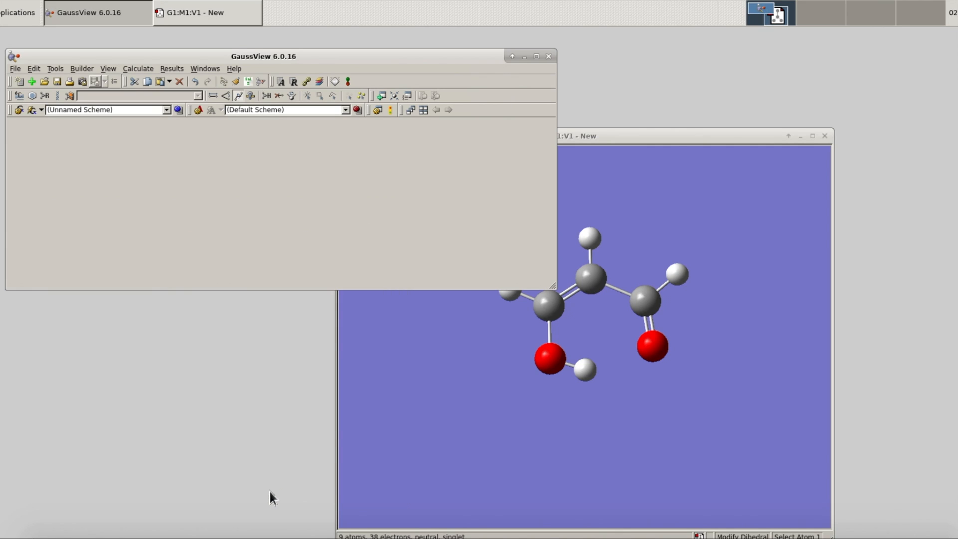
Start saving the molecule, create a folder named Lab in the personal scratch directory, and open it
left_click(687, 139)
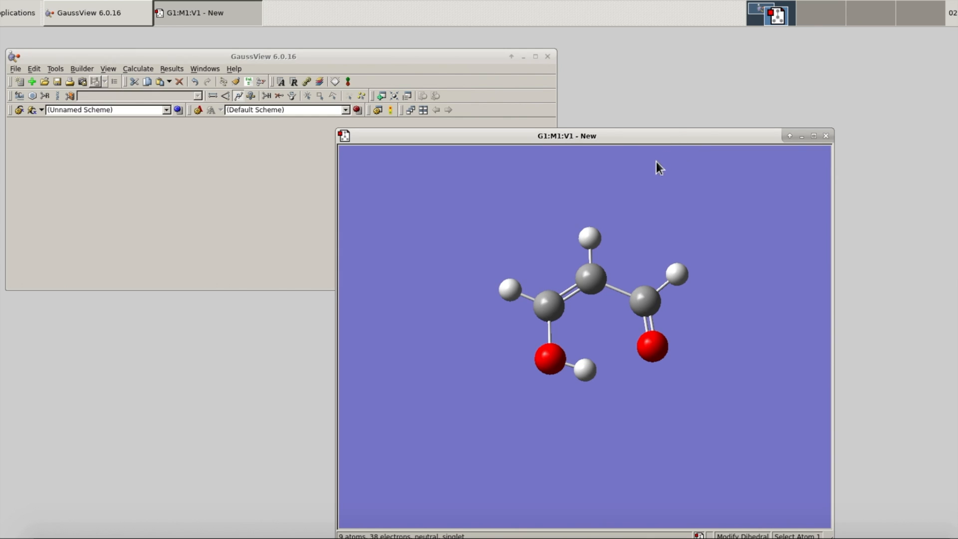
left_click(16, 72)
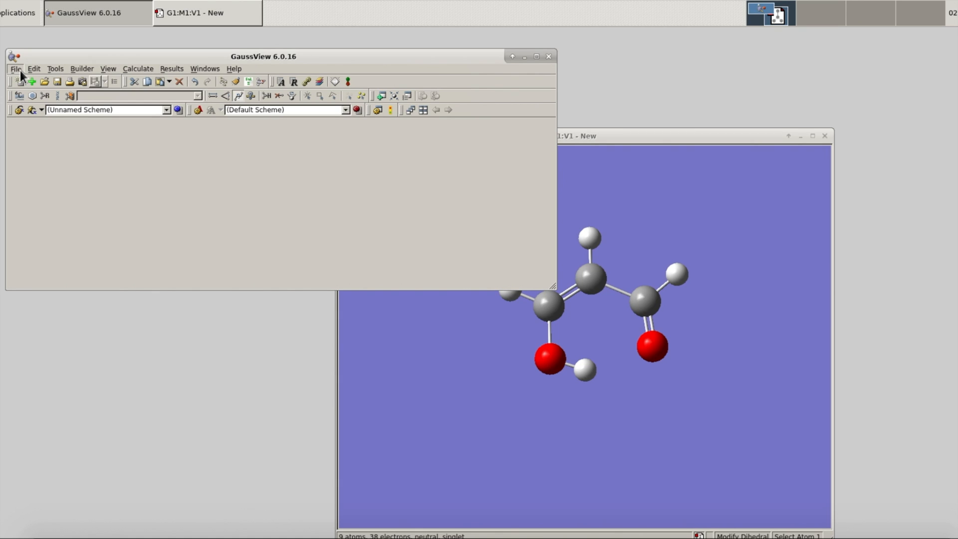
left_click(20, 70)
key("ctrl+s")
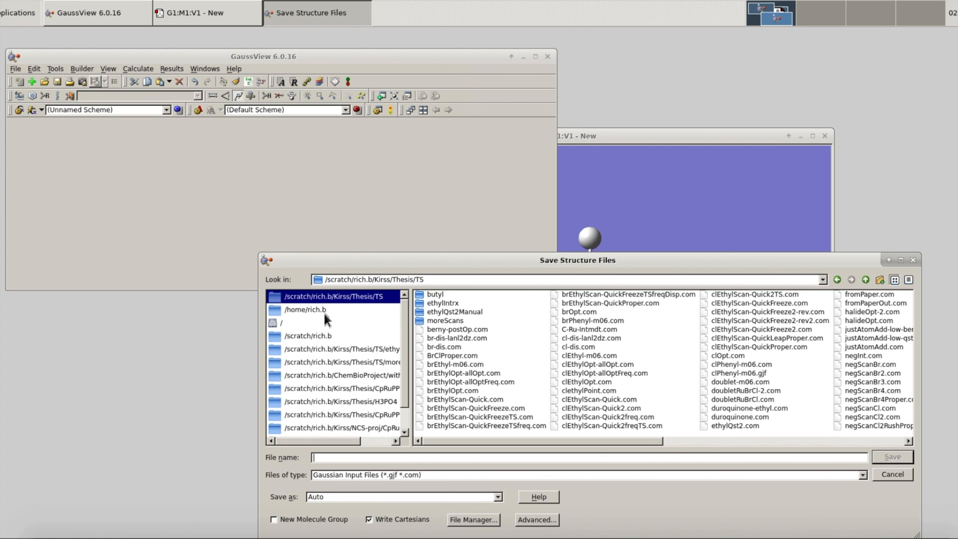
left_click(322, 339)
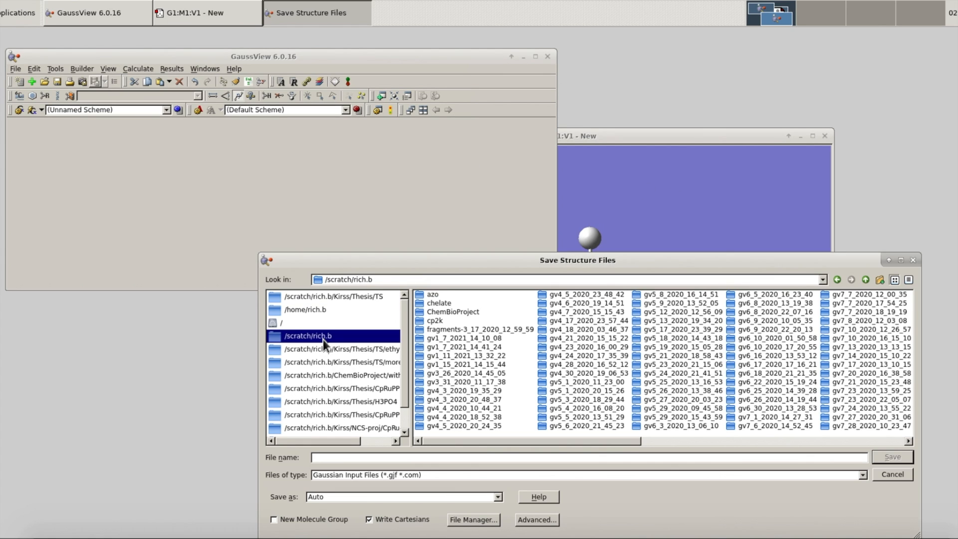
right_click(567, 436)
left_click(594, 454)
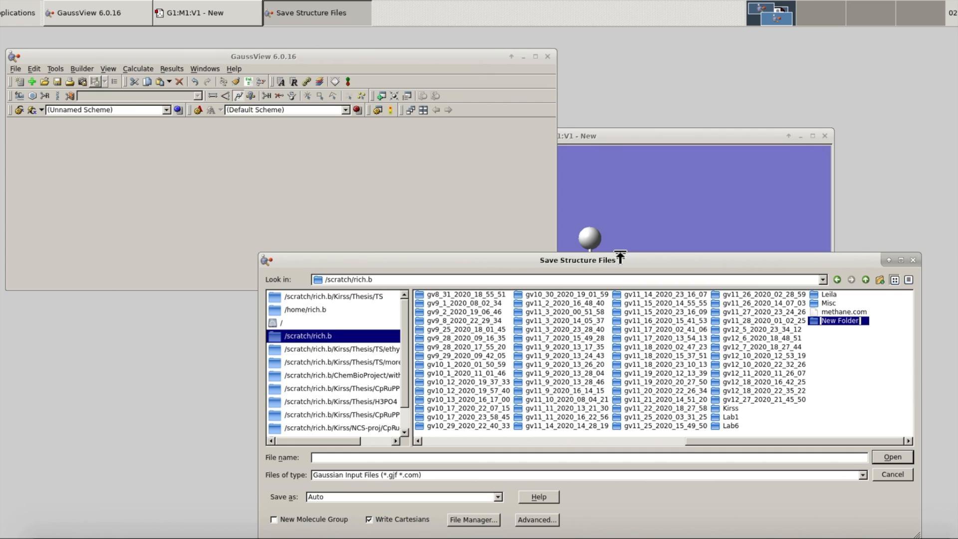
type("Lab")
key("Return")
double_click(833, 326)
Create a subfolder named Monaldehyde inside the Lab folder and open it
right_click(505, 345)
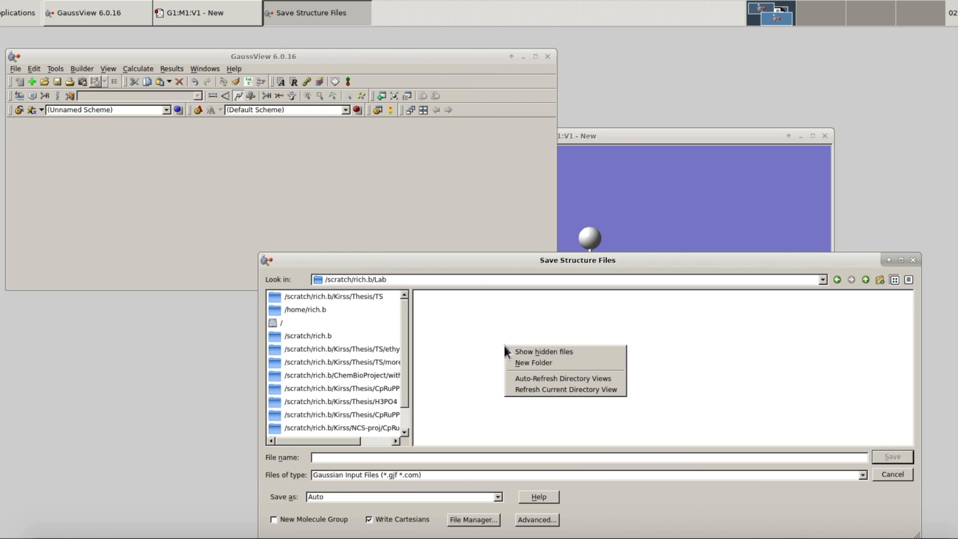
left_click(523, 362)
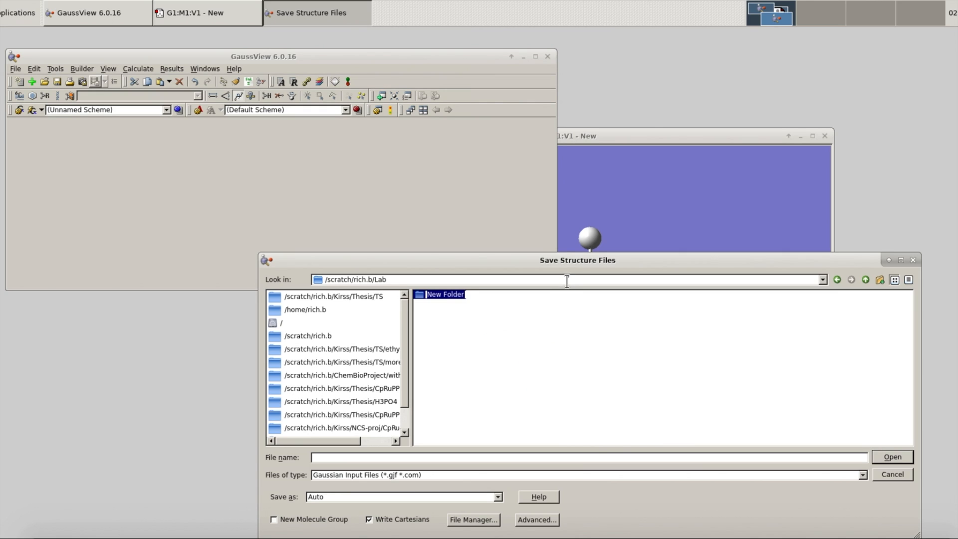
type("M")
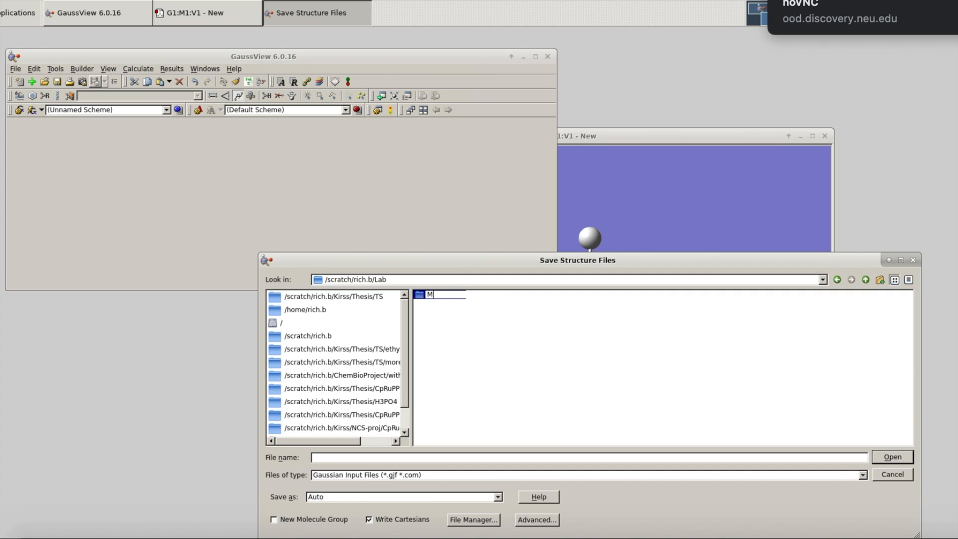
type("onaldehyde")
key("Return")
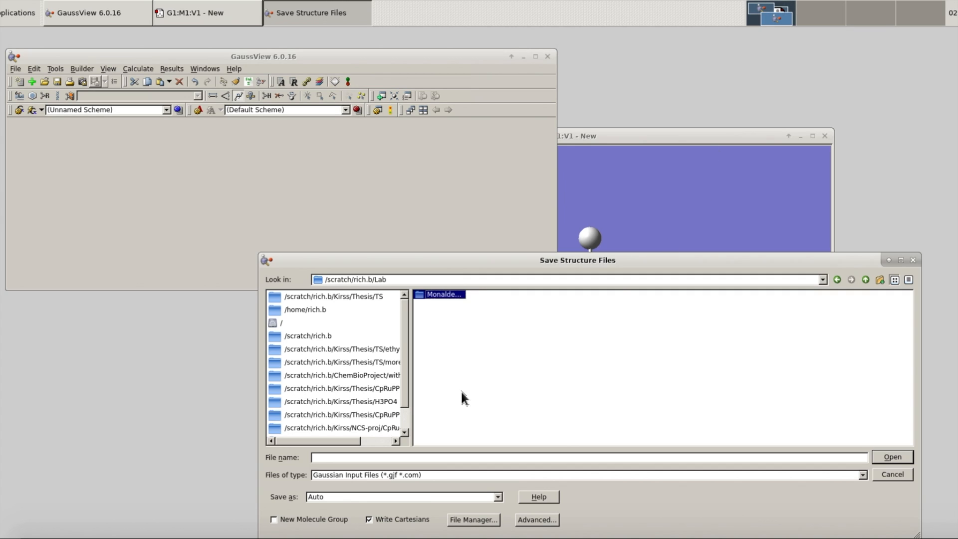
double_click(437, 296)
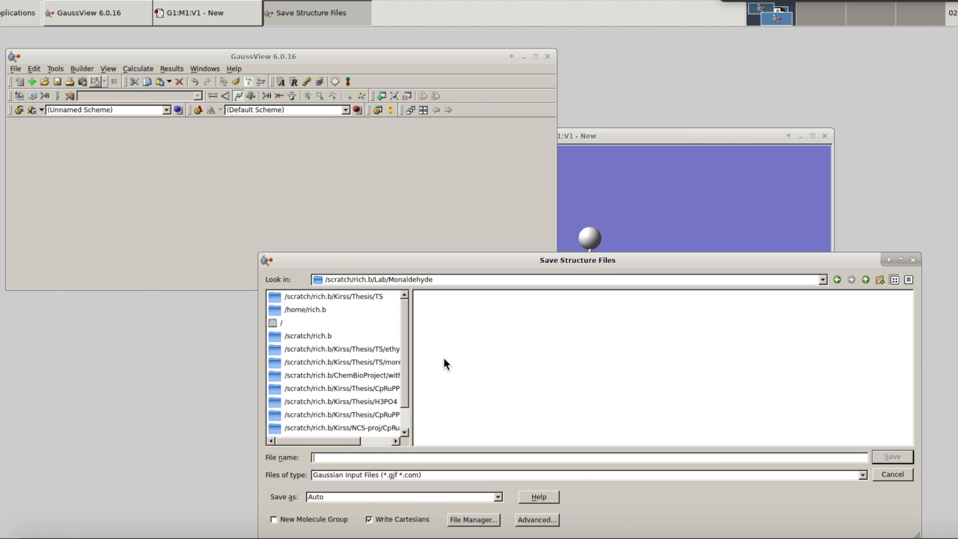
Save the molecule's Gaussian input as HF-6-31G-d-opt.gjf in the Monaldehyde folder
type("HF-6-31")
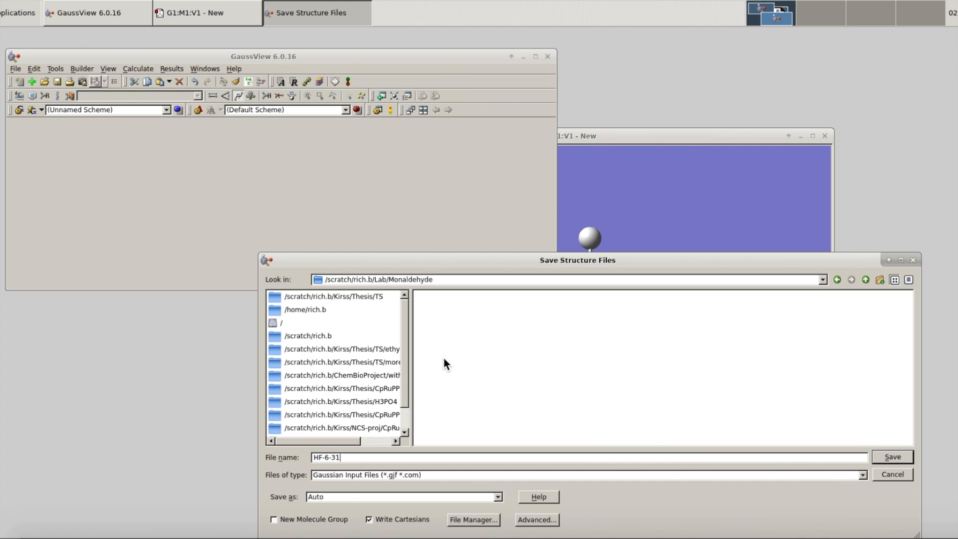
type("G-d-opt.gjf")
left_click(885, 456)
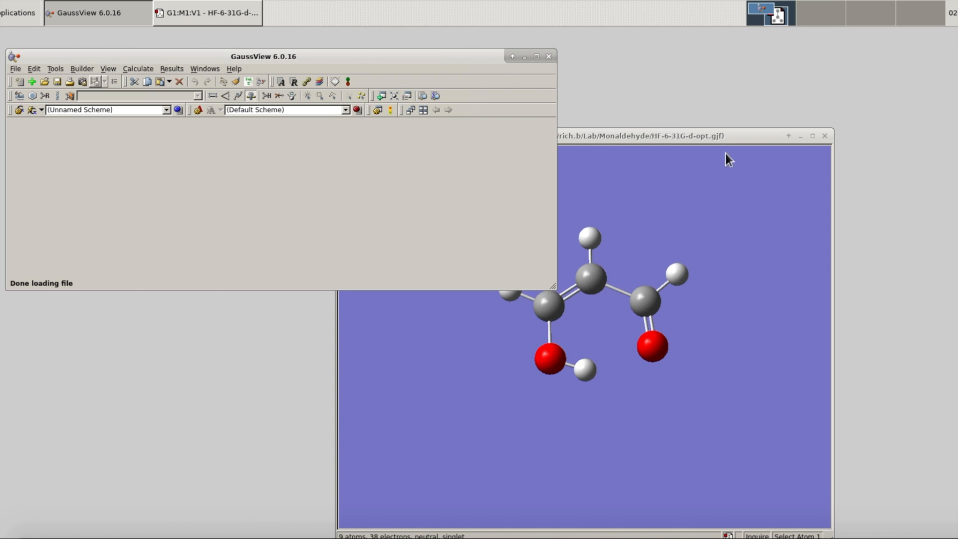
Change the molecule's Gaussian calculation method to semi-empirical PM3 and retain the setup
left_click(711, 140)
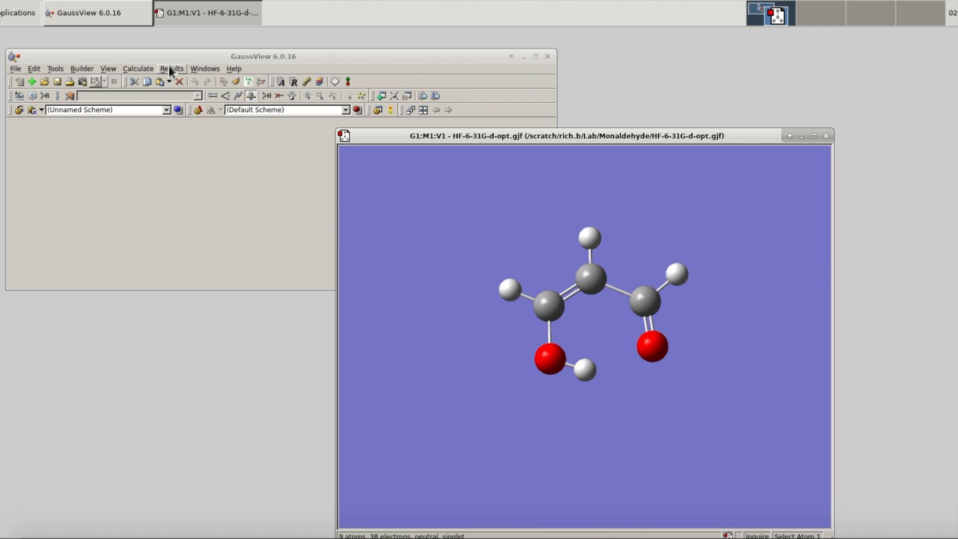
key("ctrl+g")
left_click(148, 67)
left_click(154, 80)
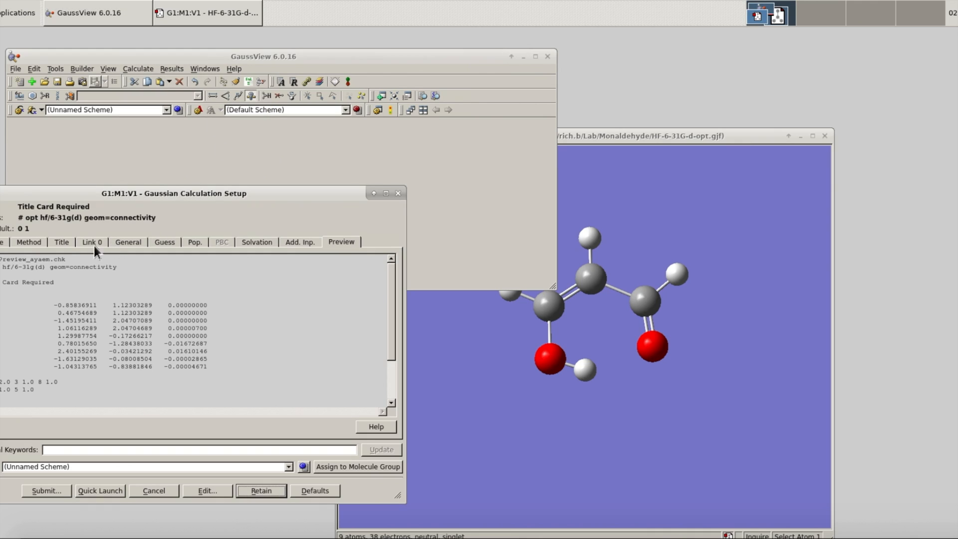
left_click(17, 240)
left_click(20, 242)
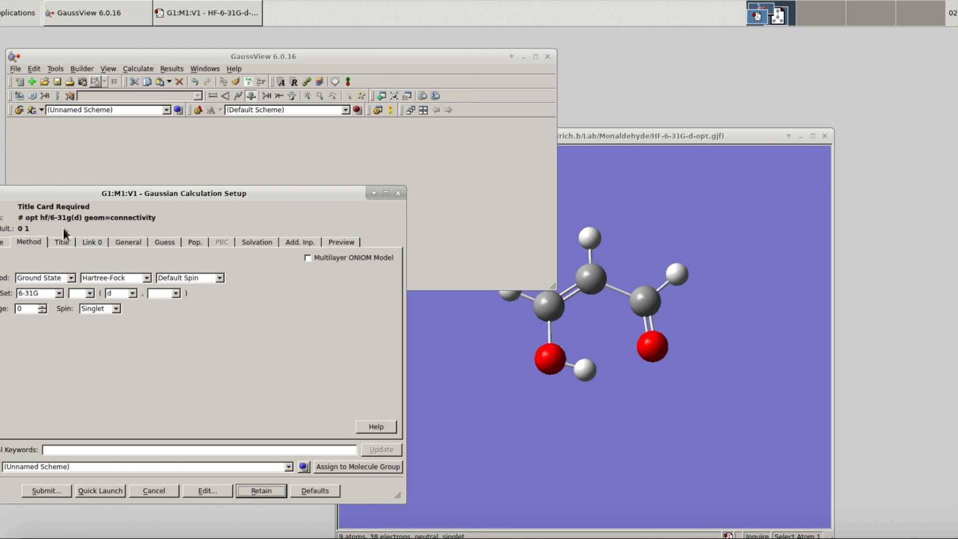
left_click(143, 280)
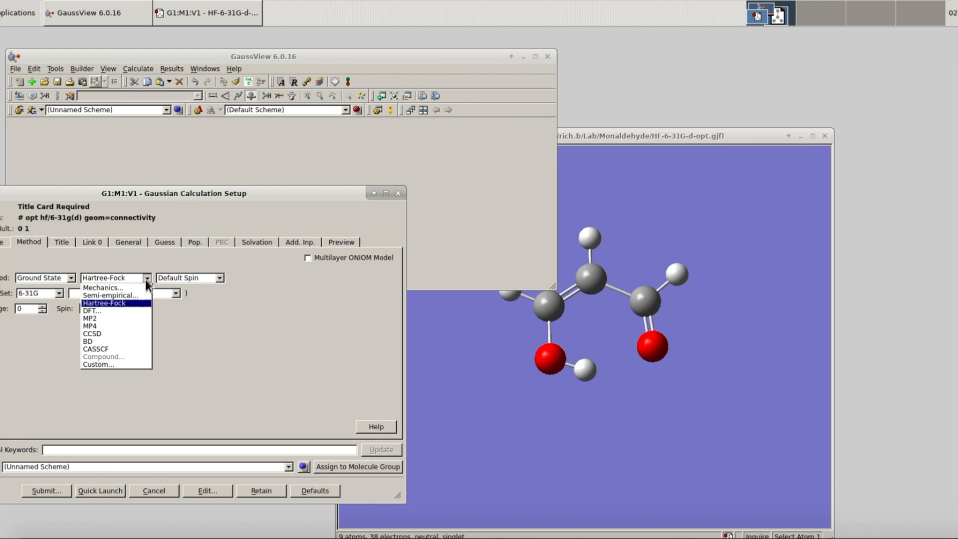
left_click(119, 293)
left_click(265, 280)
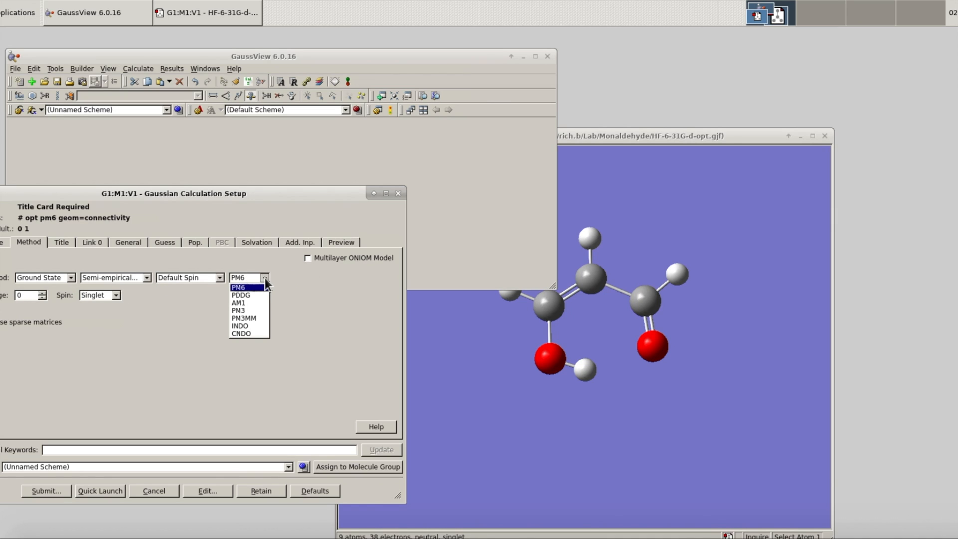
left_click(249, 311)
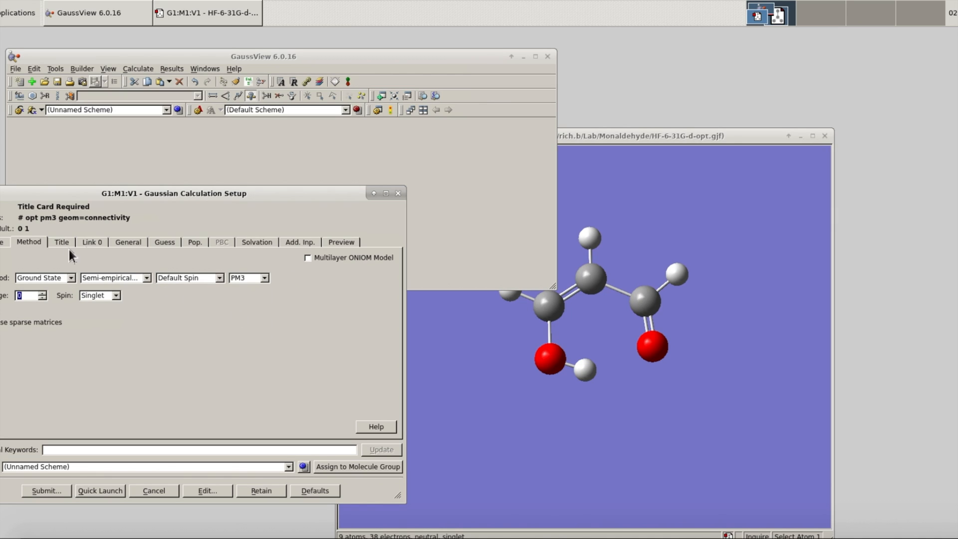
left_click(256, 492)
Save the PM3 optimization input as pm3-opt.gjf in the Monaldehyde folder
left_click(629, 141)
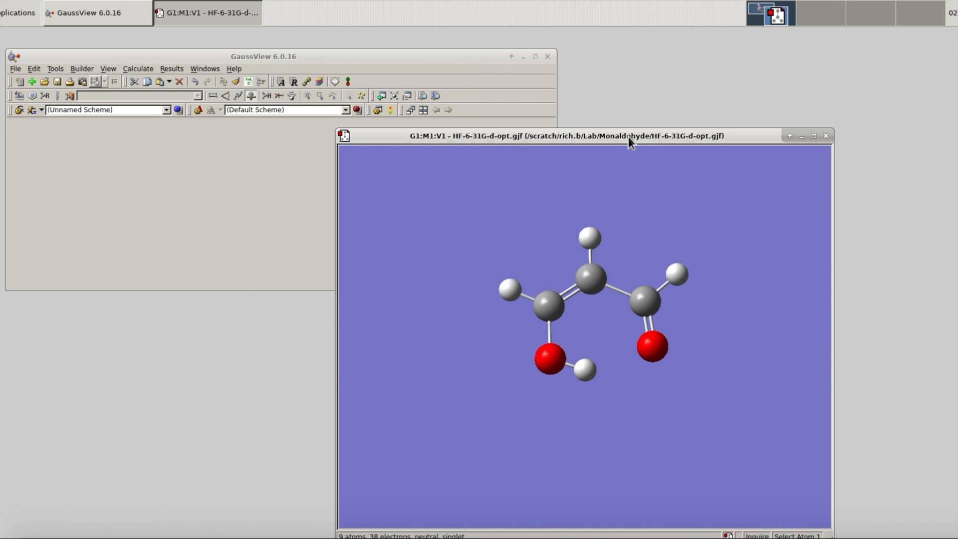
key("ctrl+s")
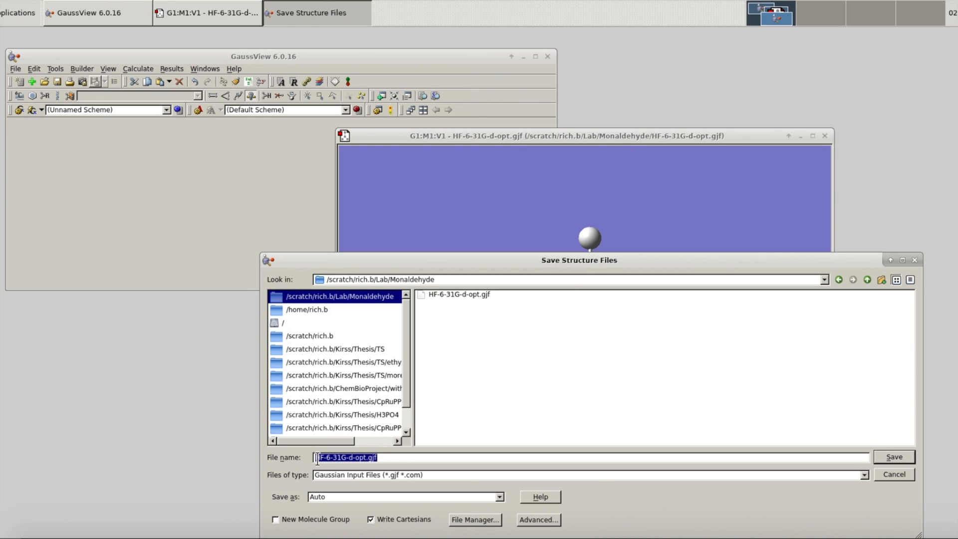
left_click(333, 458)
left_click_drag(354, 458, 297, 458)
type("pm3")
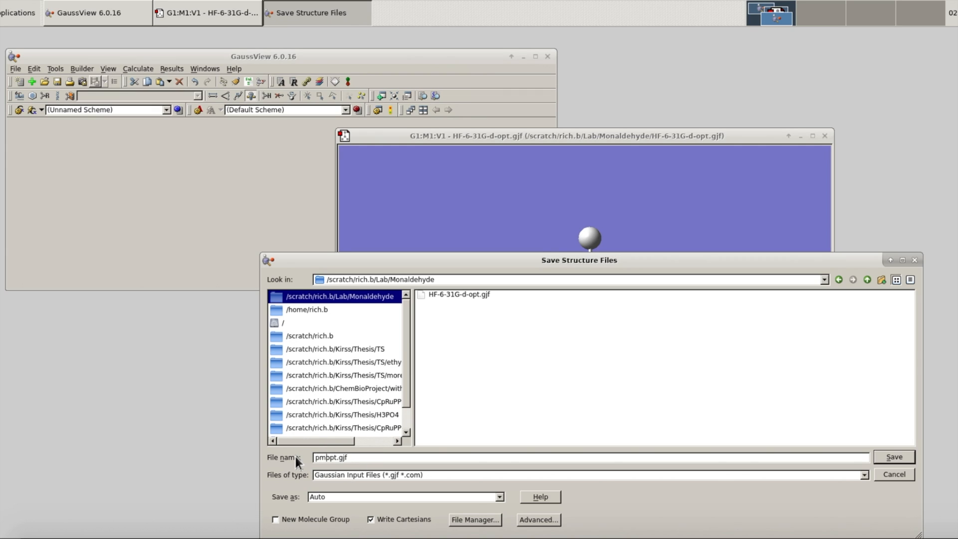
type("-")
left_click(901, 458)
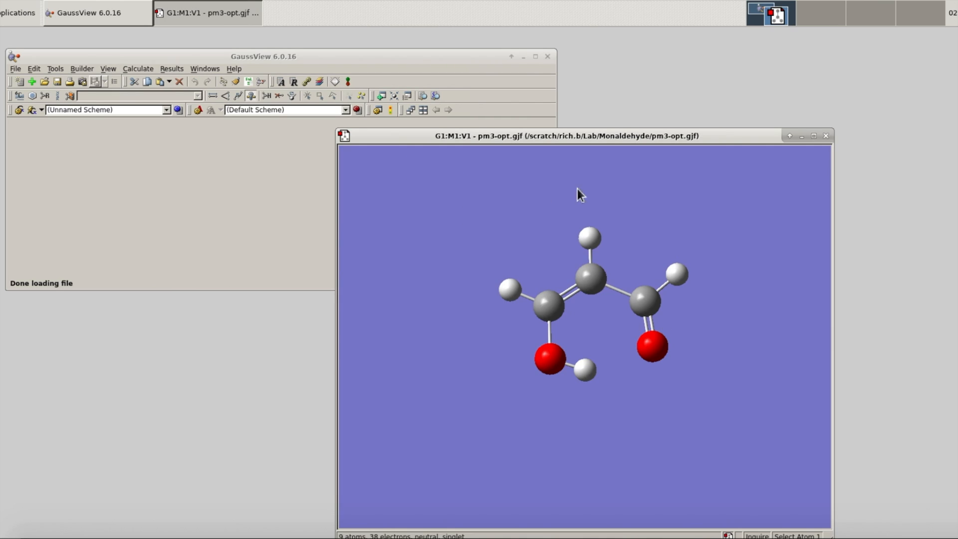
Open HF-6-31G-d-opt.gjf from the Monaldehyde folder as a separate molecule group
left_click(16, 69)
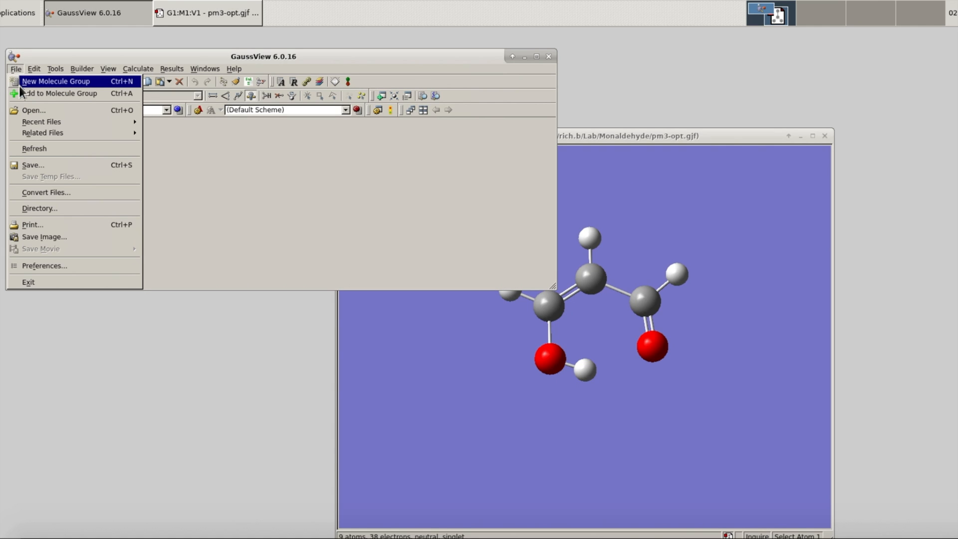
left_click(30, 110)
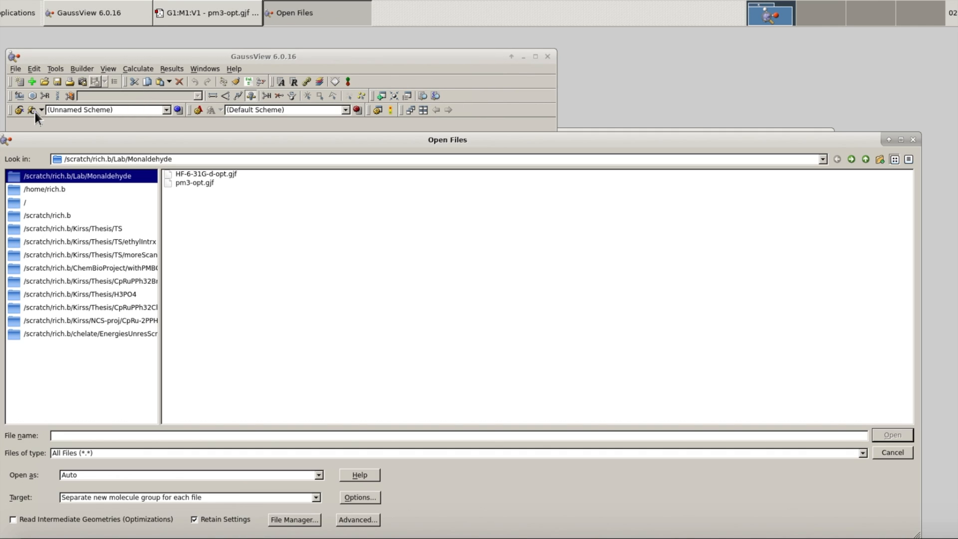
left_click(206, 174)
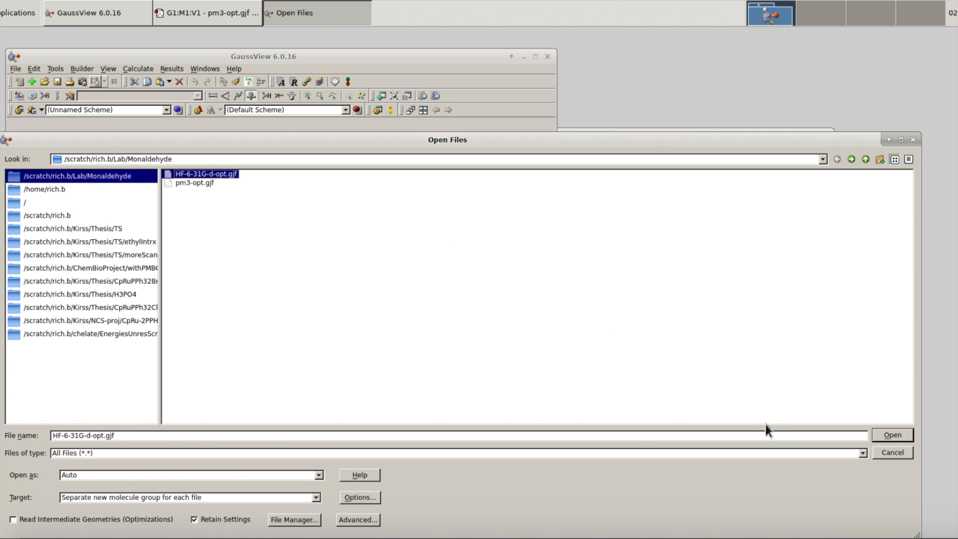
left_click(905, 435)
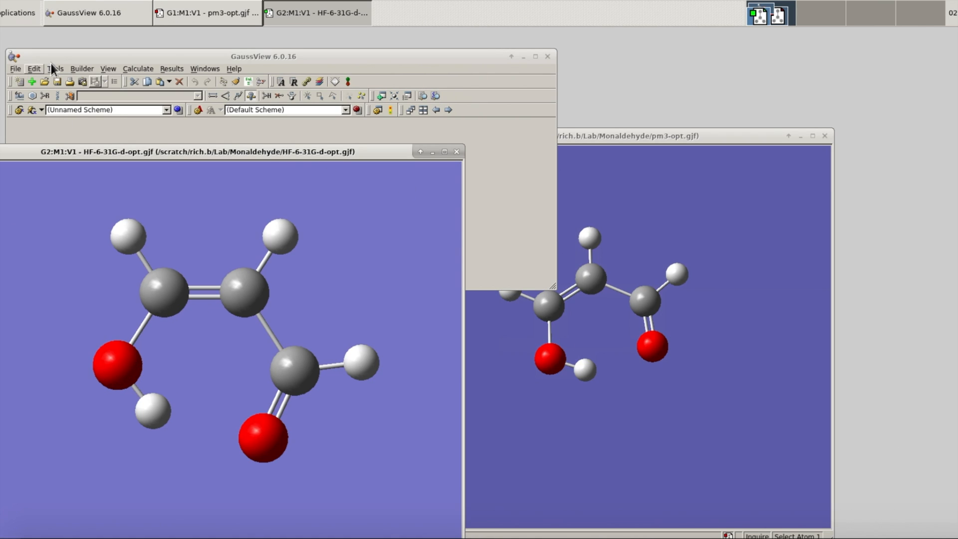
Submit the existing HF-6-31G-d-opt.gjf file as a Gaussian optimization job from its calculation setup
left_click(131, 70)
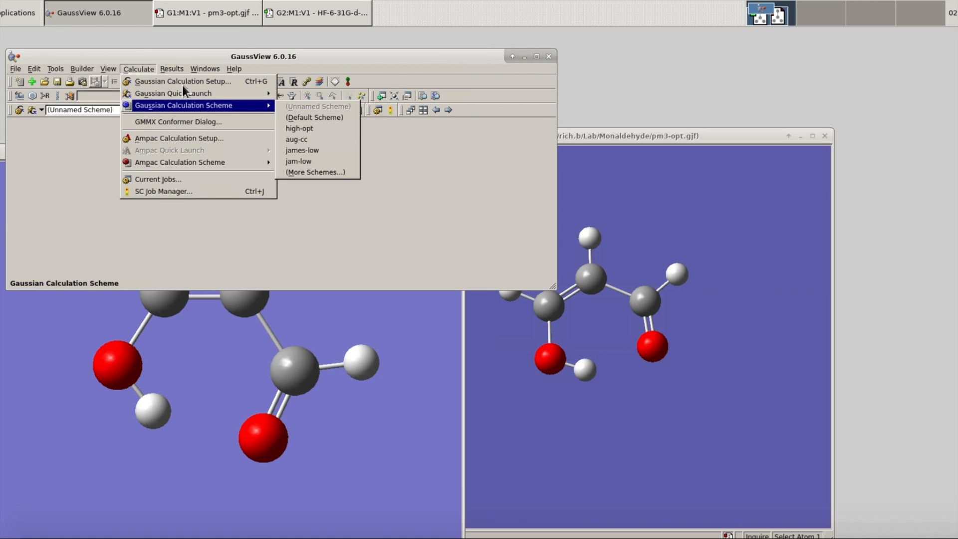
left_click(182, 82)
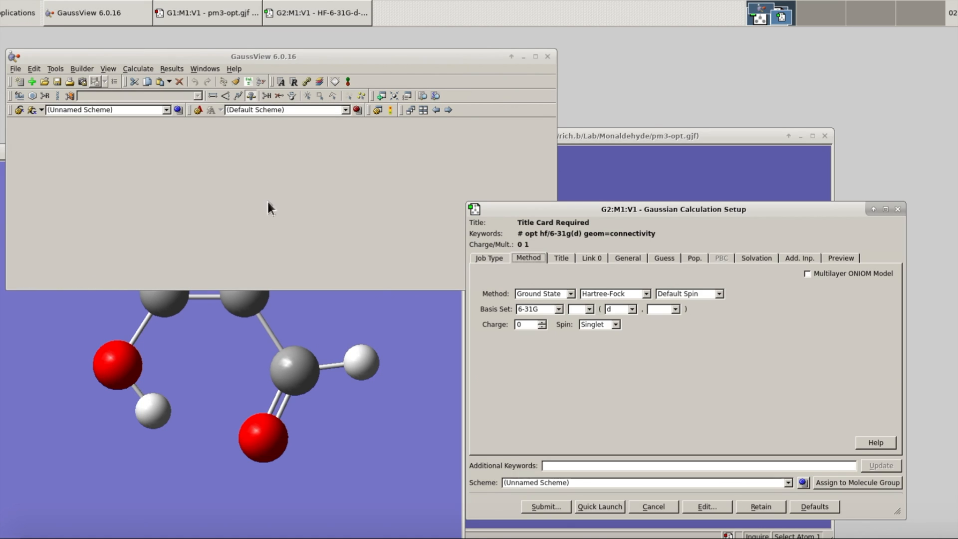
left_click(545, 506)
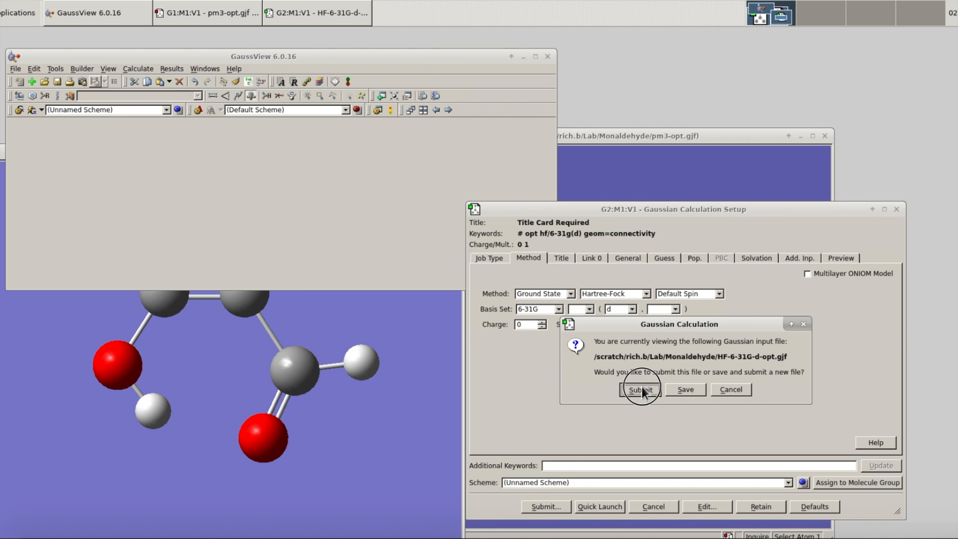
left_click(642, 389)
Open the completed job's HF-6-31G-d-opt.chk result and move its window clear of the PM3 molecule
left_click(464, 320)
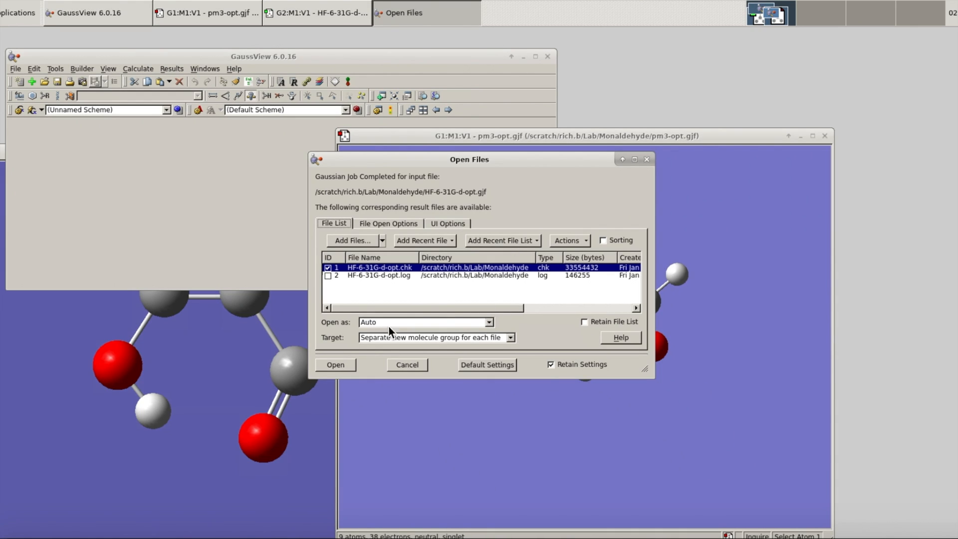
left_click(335, 365)
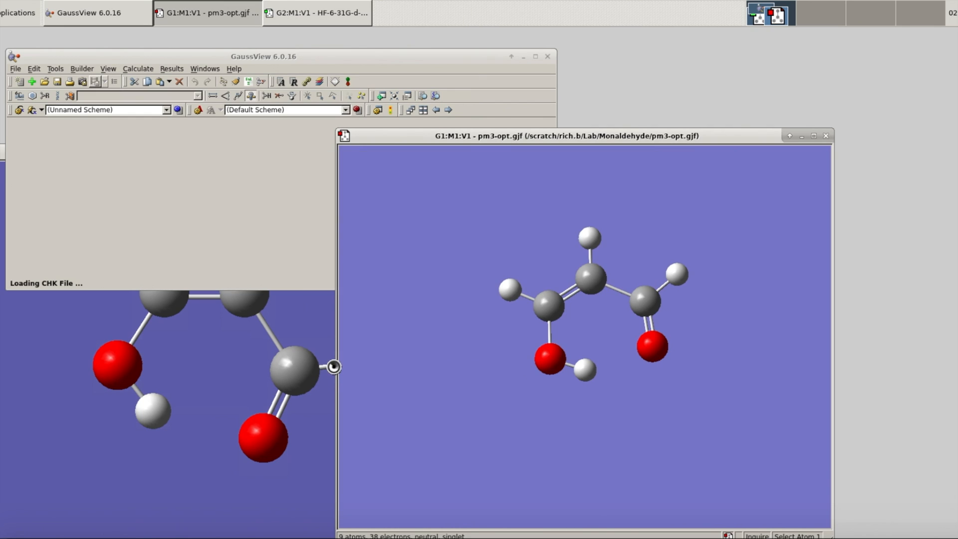
left_click_drag(583, 167, 219, 116)
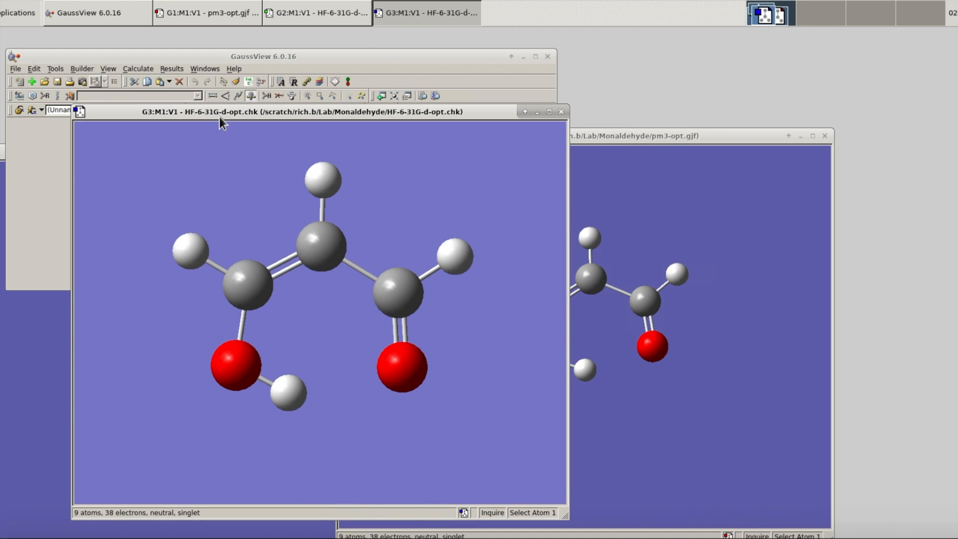
List all file types in the Monaldehyde folder while saving structure files, and cancel without saving
left_click(15, 68)
left_click(56, 68)
mouse_move(15, 69)
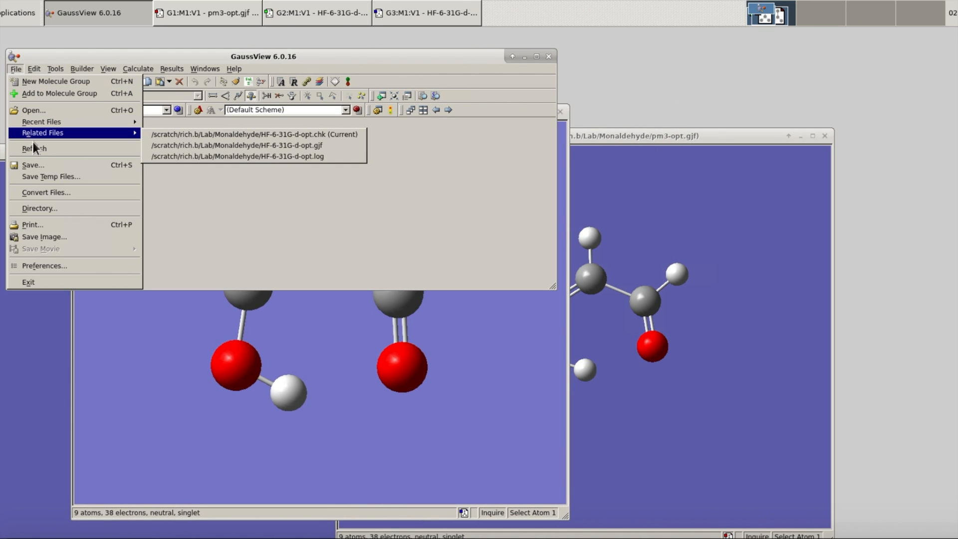
left_click(37, 165)
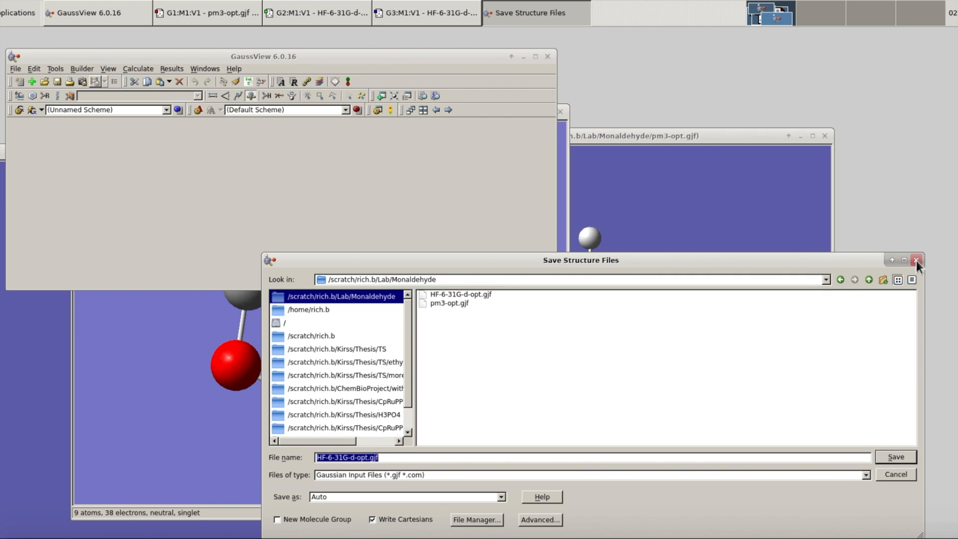
left_click(865, 475)
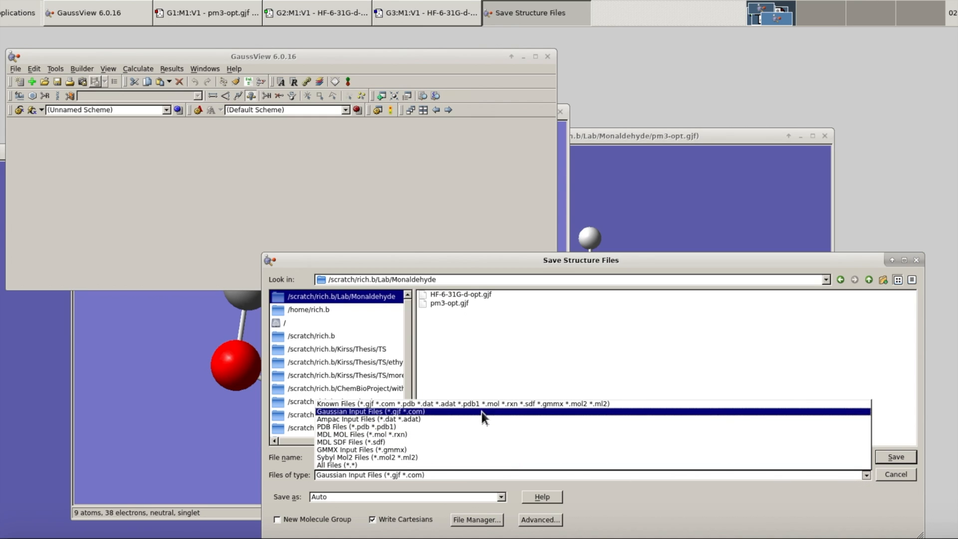
left_click(454, 465)
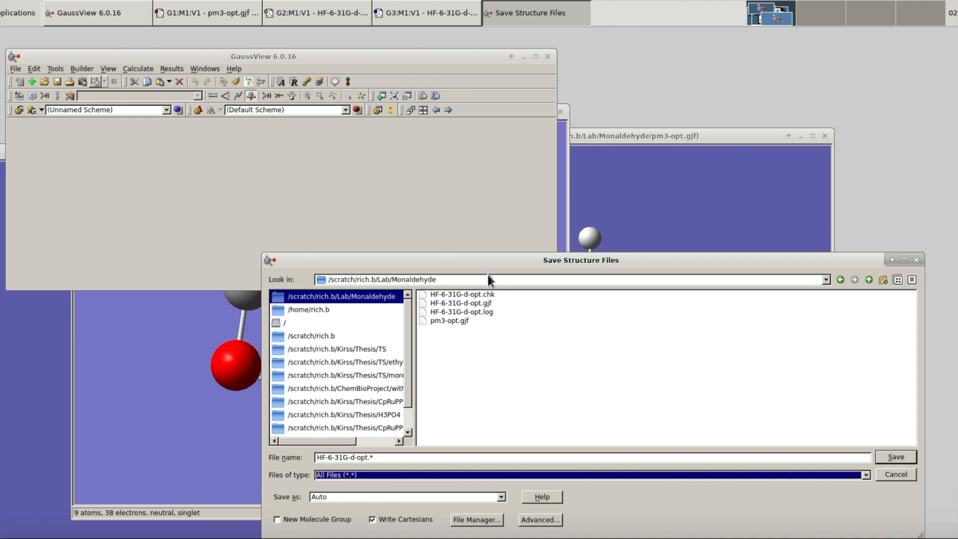
left_click(896, 474)
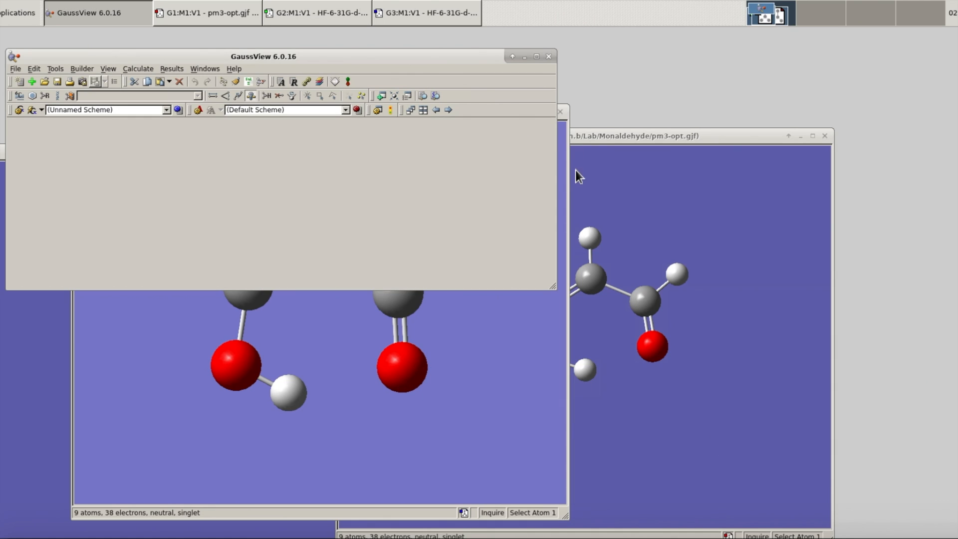
Close the HF-6-31G-d-opt.chk result and submit the existing pm3-opt.gjf file as a Gaussian optimization job
left_click(377, 512)
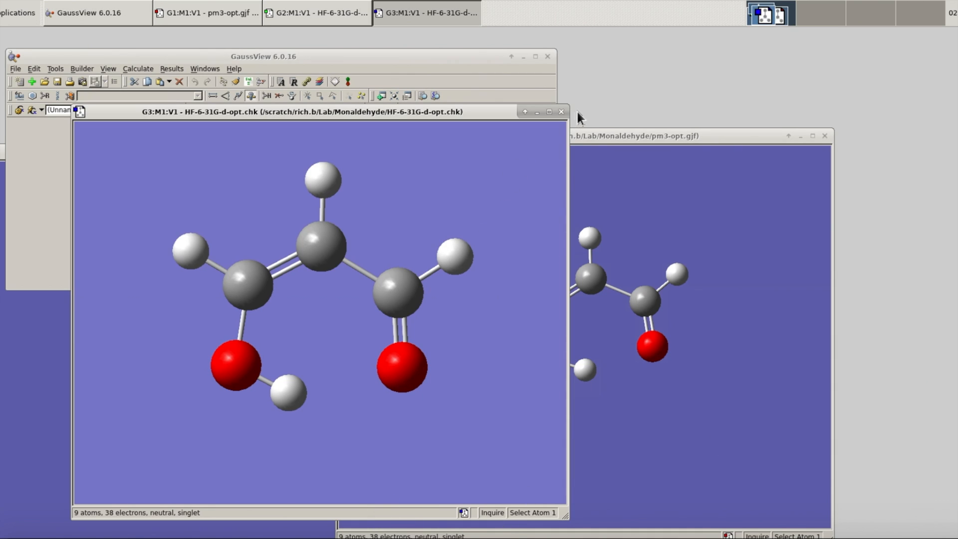
left_click(561, 112)
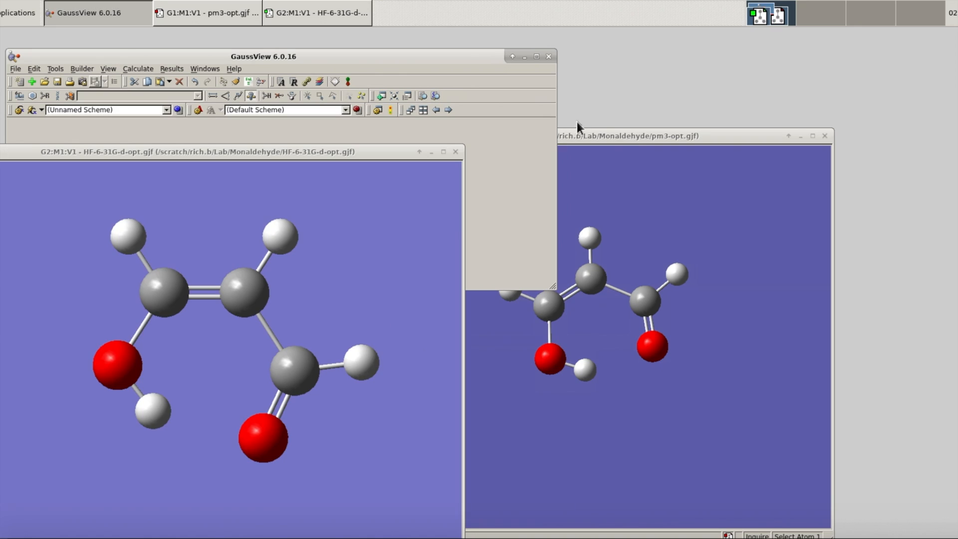
left_click(633, 133)
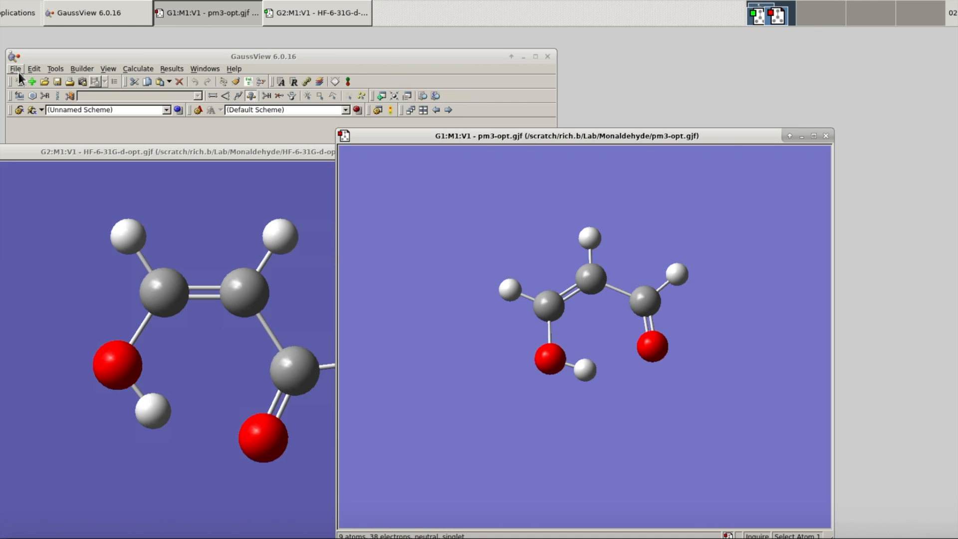
left_click(127, 67)
left_click(134, 82)
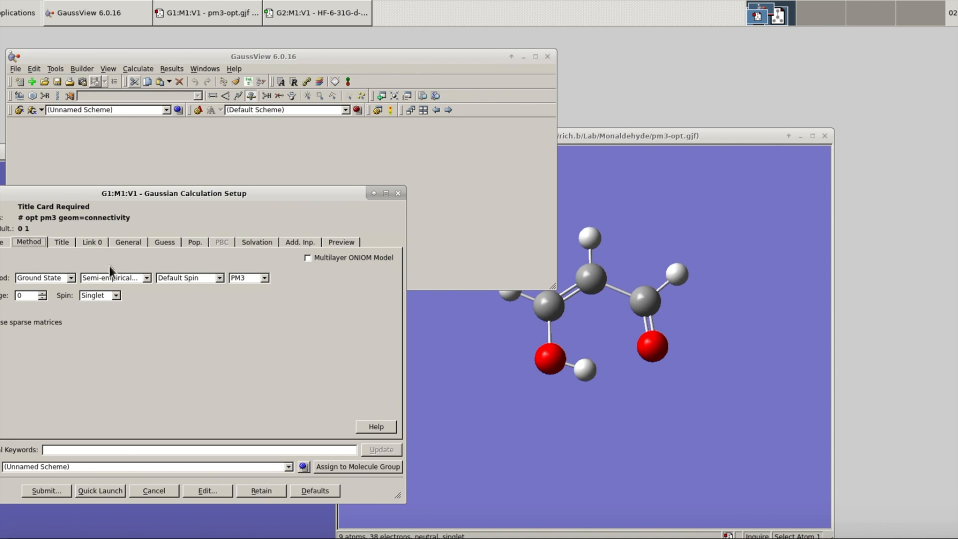
left_click(47, 491)
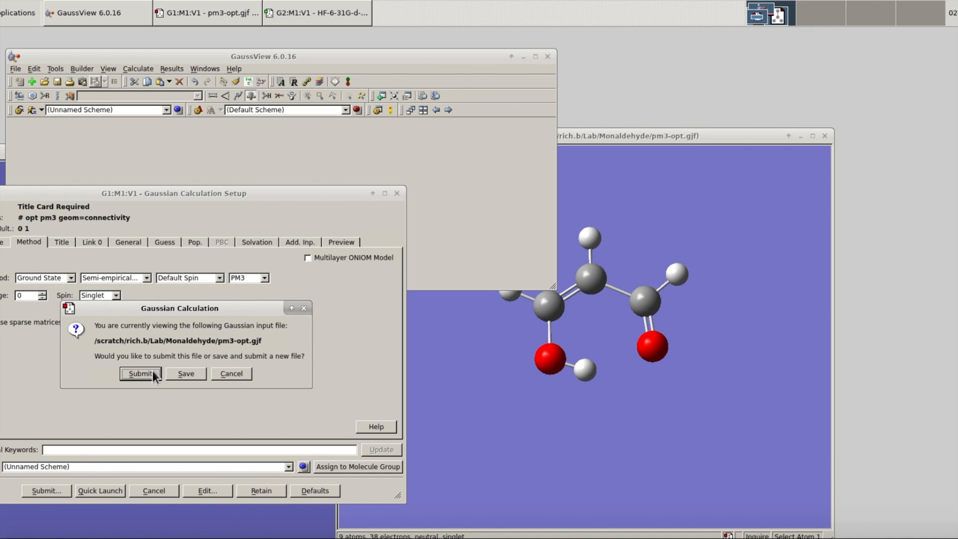
left_click(148, 371)
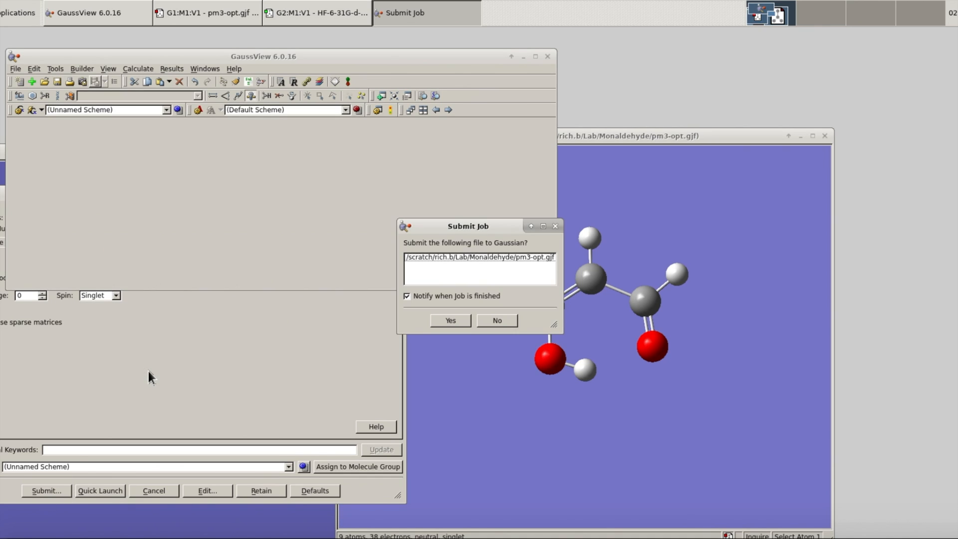
left_click(457, 326)
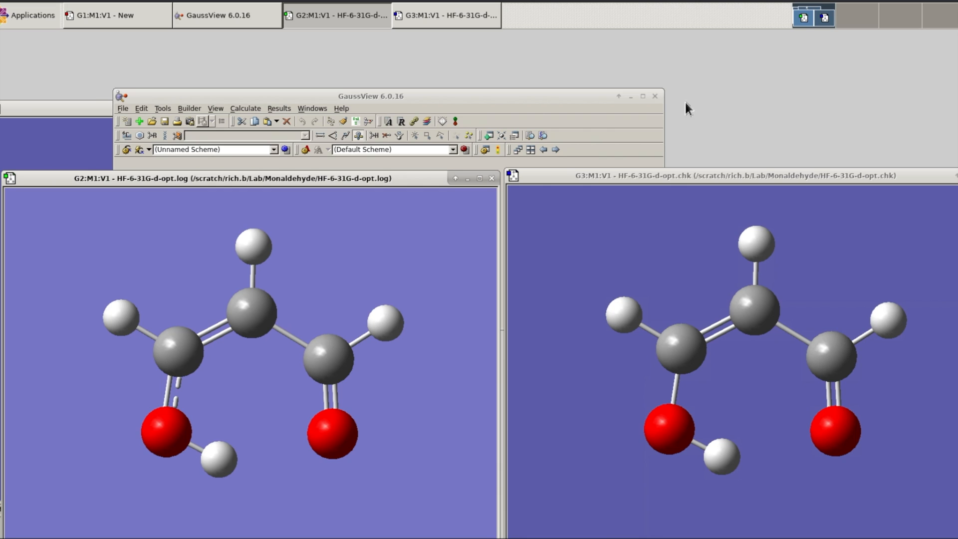
View the calculation summary of the HF-6-31G-d-opt.chk result and close it
left_click(637, 172)
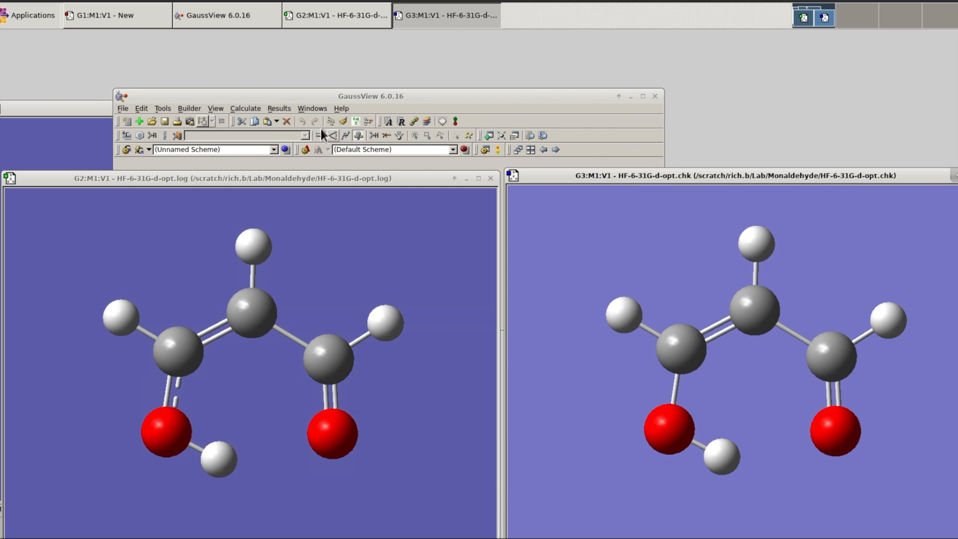
left_click(283, 110)
left_click(293, 120)
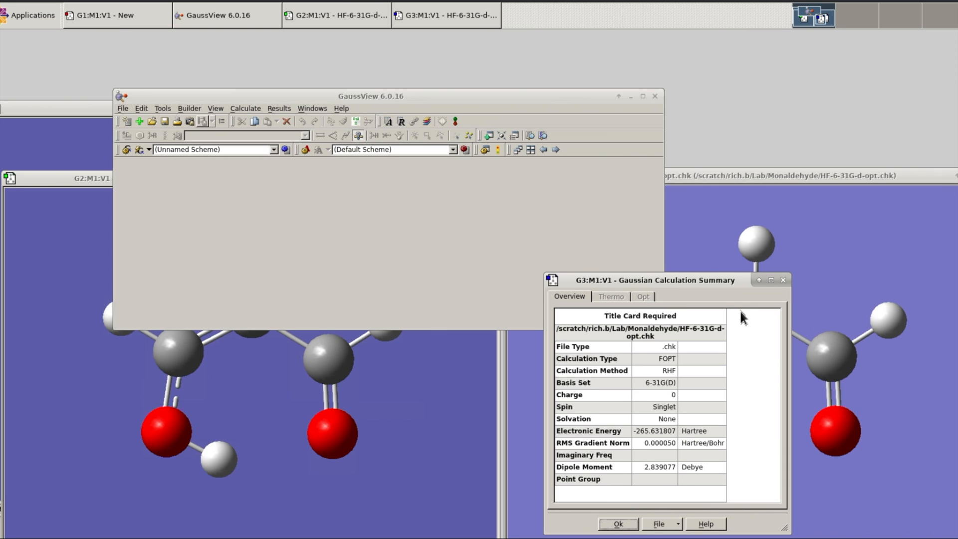
left_click(783, 279)
left_click(785, 176)
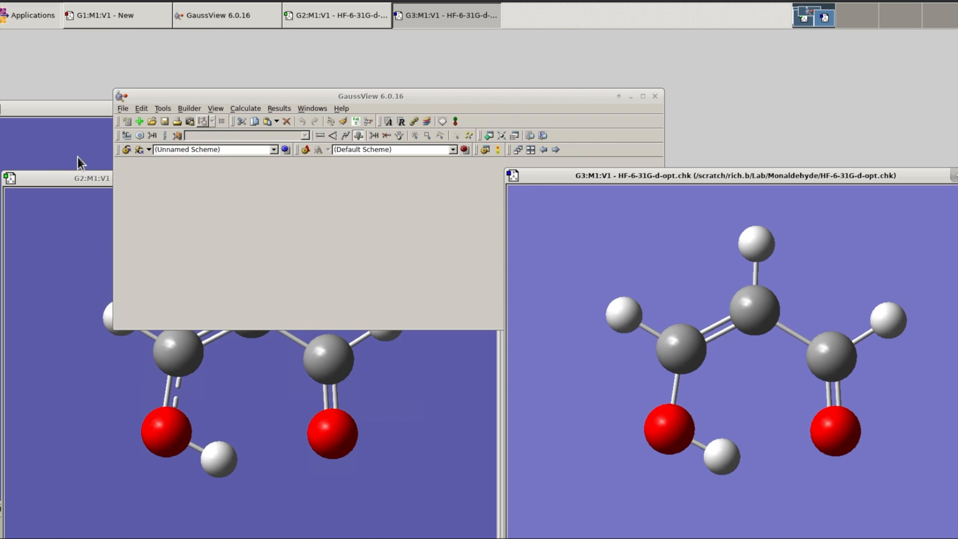
View the calculation summary of the HF-6-31G-d-opt.log result and close it
left_click(76, 177)
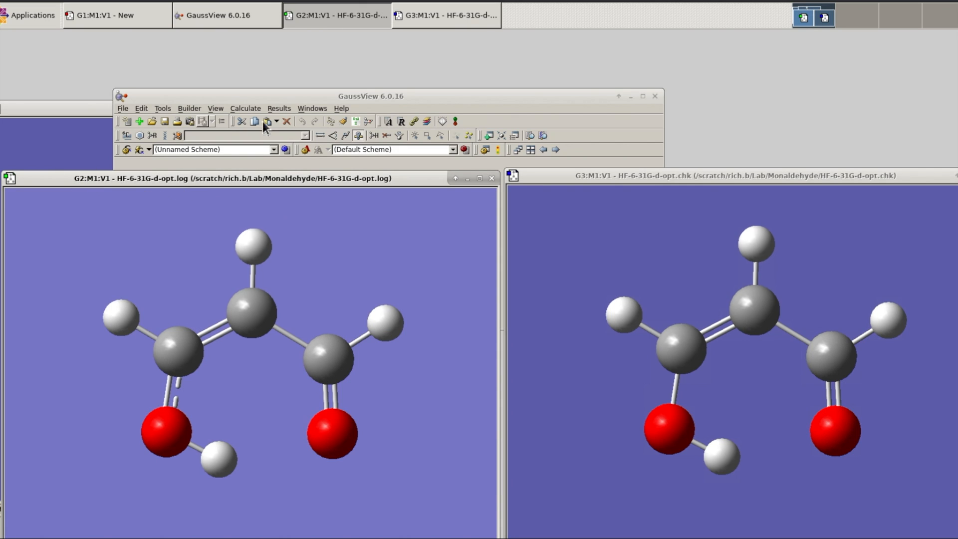
left_click(263, 123)
left_click(279, 109)
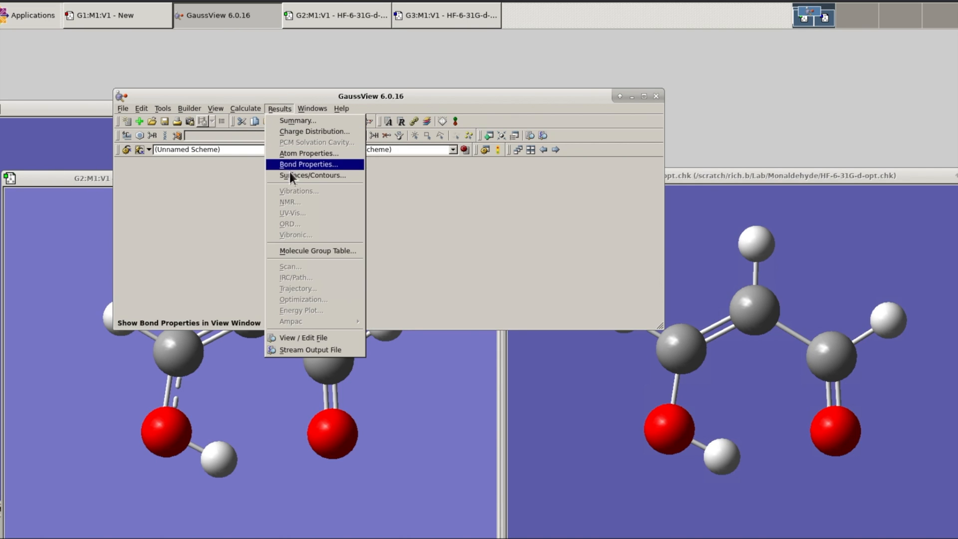
left_click(312, 122)
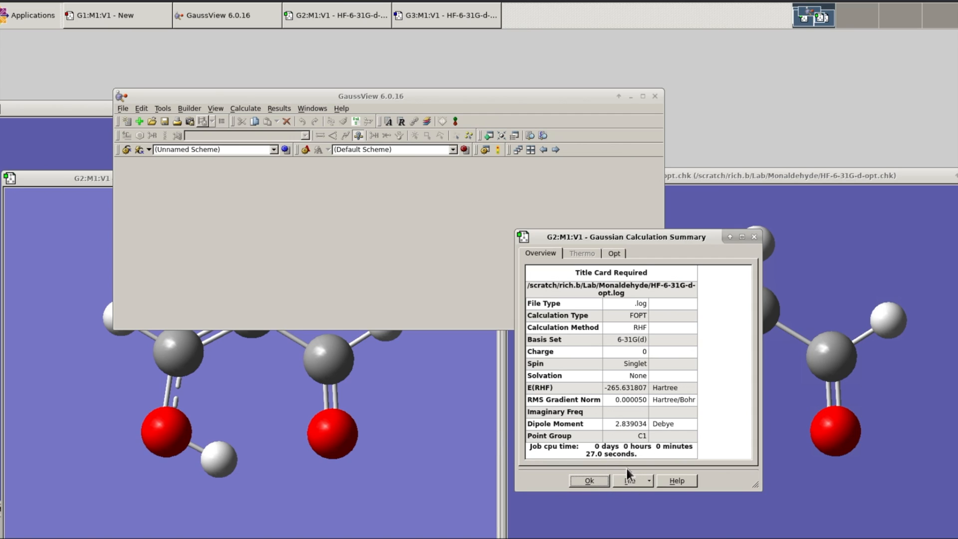
left_click(597, 480)
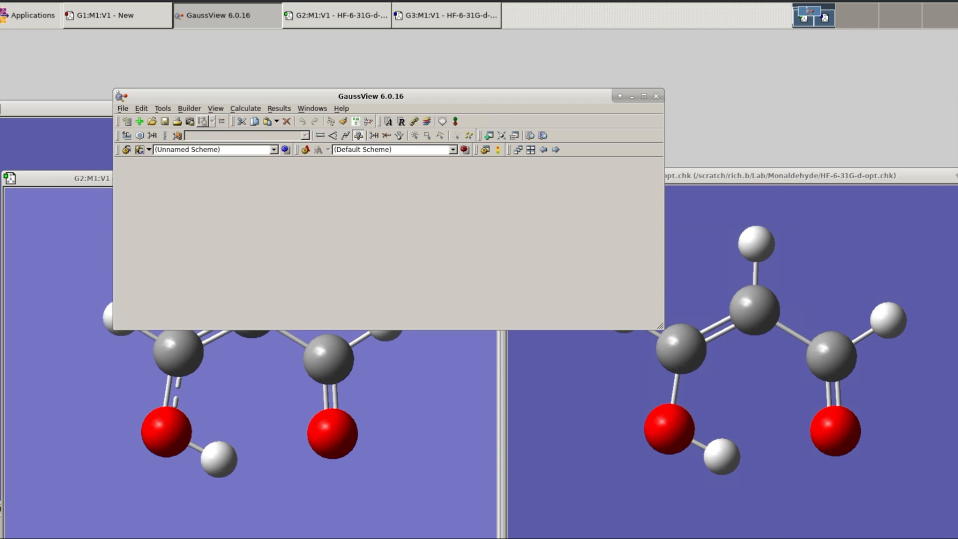
Switch to My Interactive Sessions in the browser and open a shell on the session's host d1020
mouse_move(537, 17)
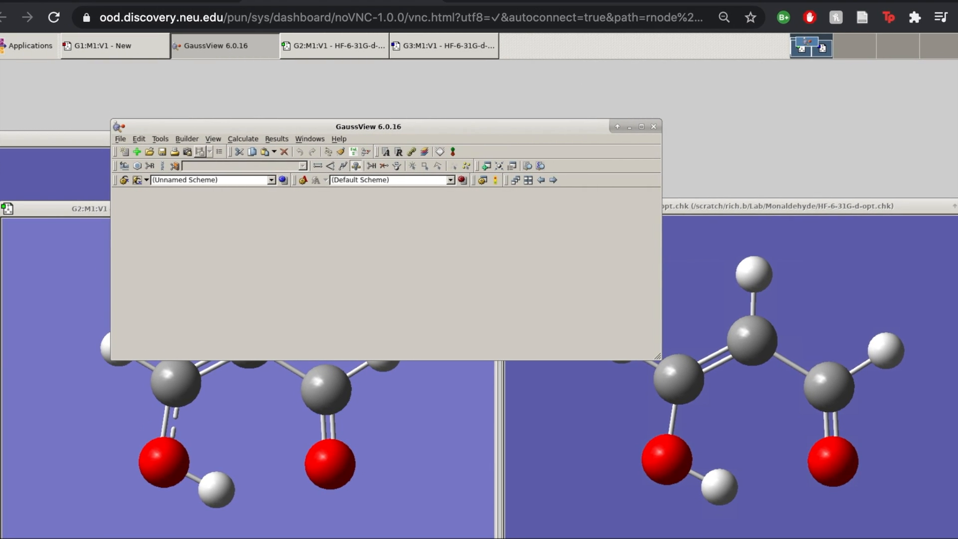
mouse_move(197, 33)
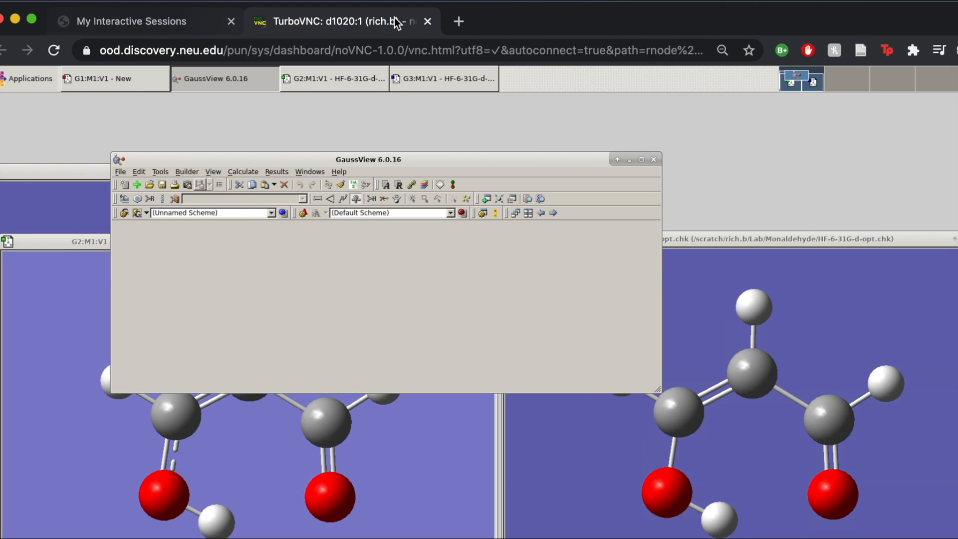
left_click(172, 27)
left_click(389, 213)
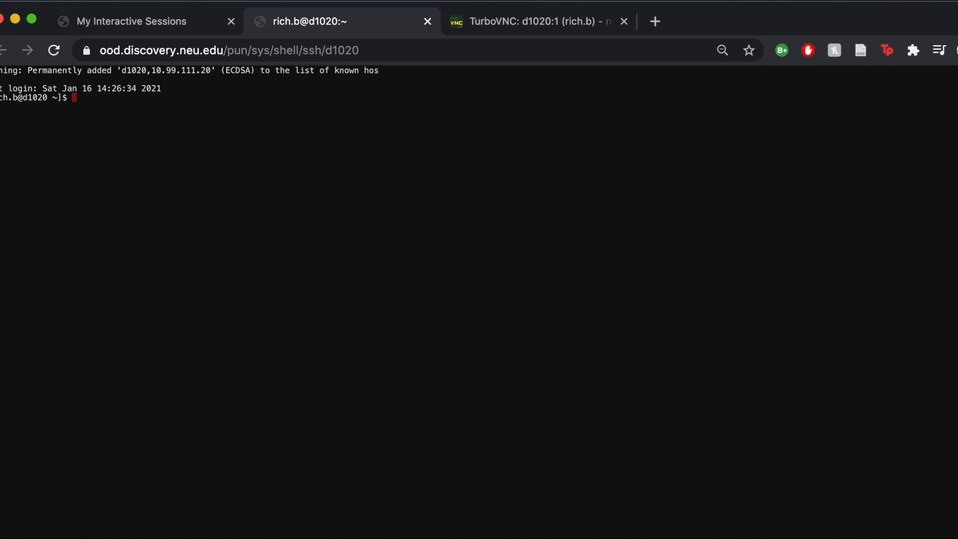
List the home directory's contents and move up to the root directory with cd ../../../../
type("ls")
key("Return")
type("cd")
key("BackSpace")
key("BackSpace")
key("BackSpace")
type("cd ../../../../")
key("Return")
Change into the Monaldehyde directory inside the account's Lab folder under scratch
type("cd Sc")
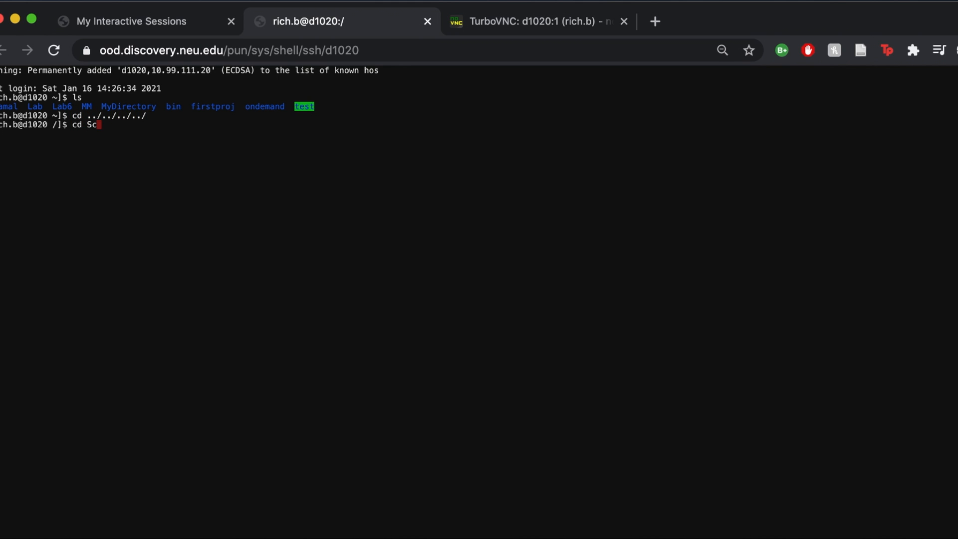
key("BackSpace")
key("BackSpace")
type("sc")
key("Tab")
type("rich.b/Lab")
key("Return")
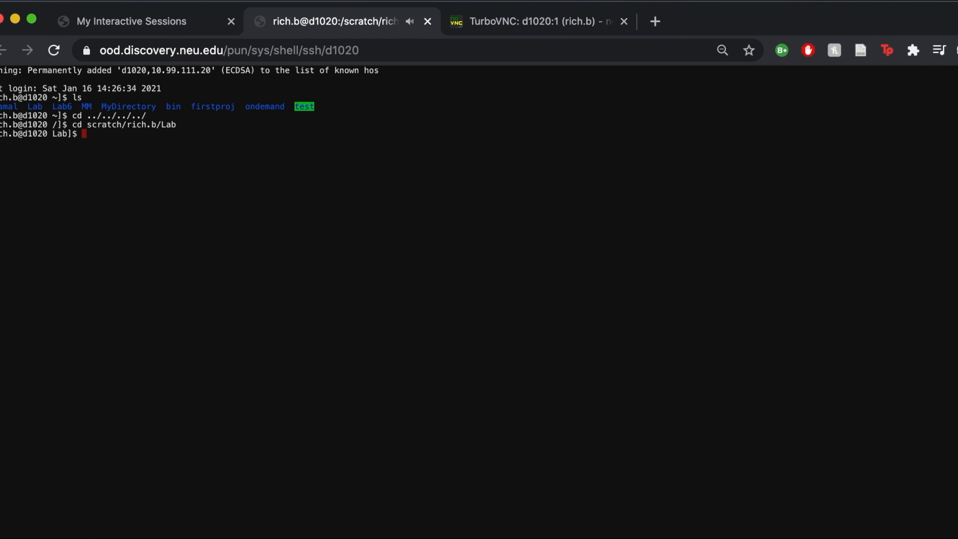
type("cd M")
key("Tab")
key("Return")
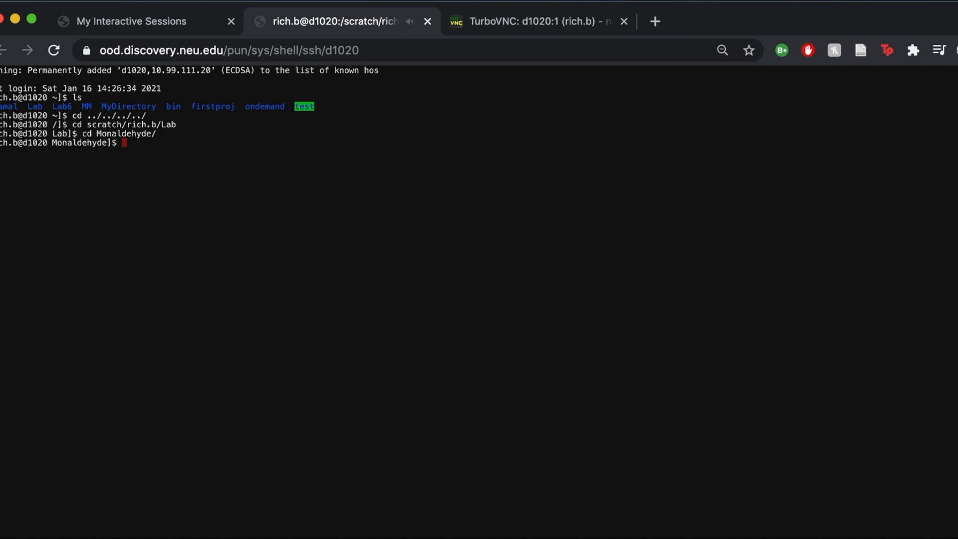
List the Monaldehyde directory's files and open HF-6-31G-d-opt.log in vi
type("ls")
key("BackSpace")
key("BackSpace")
type("ls")
key("Return")
type("vi H")
key("Tab")
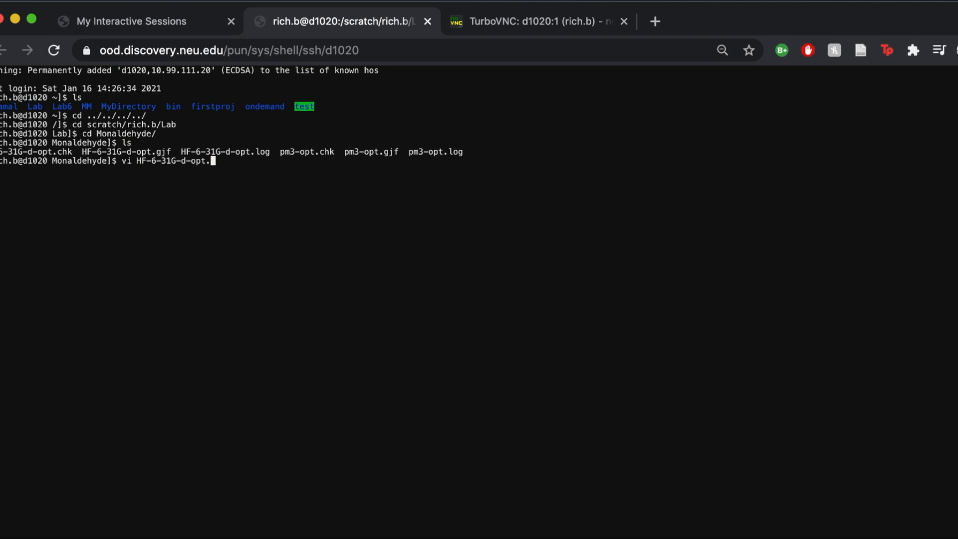
type("l")
key("Tab")
key("Return")
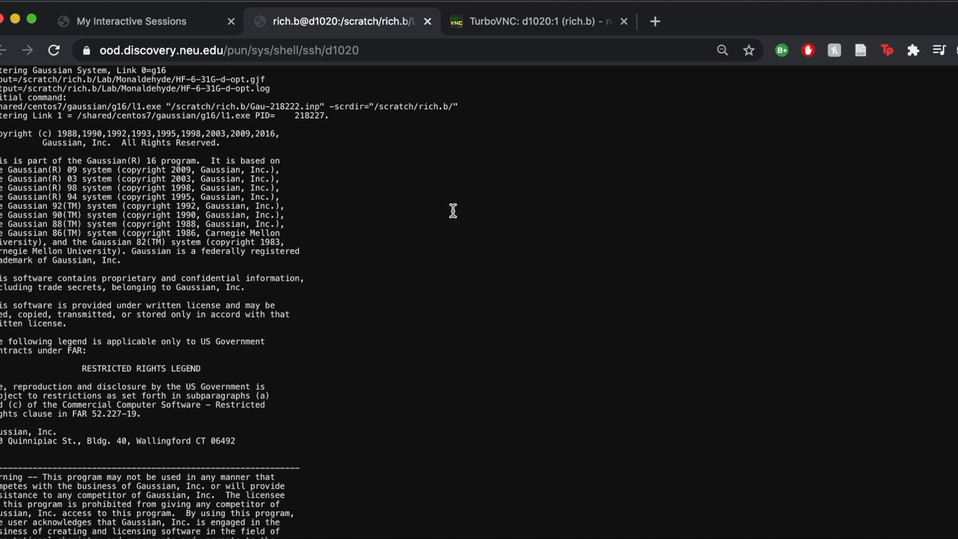
Go to the end of the log file and examine the closing results and termination lines
left_click_drag(868, 8, 847, 11)
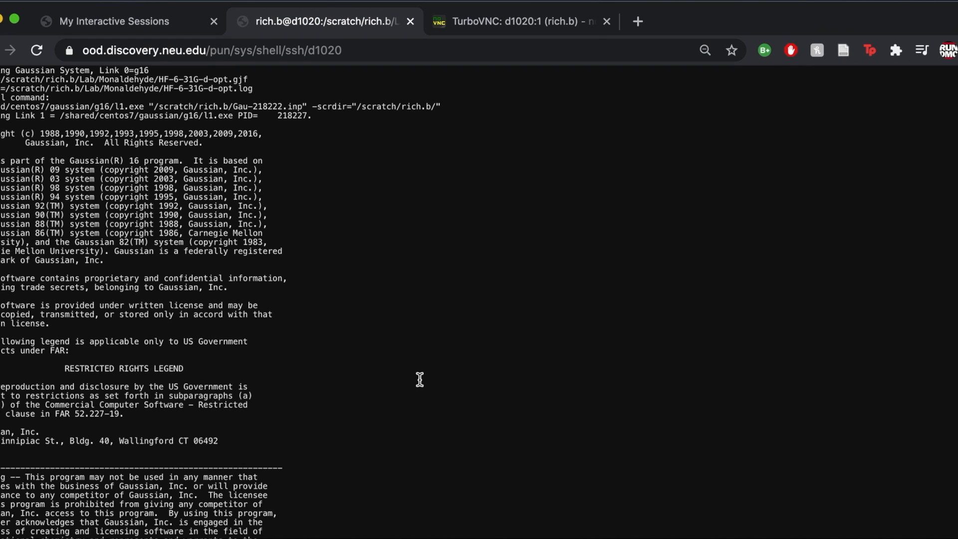
key("shift+g")
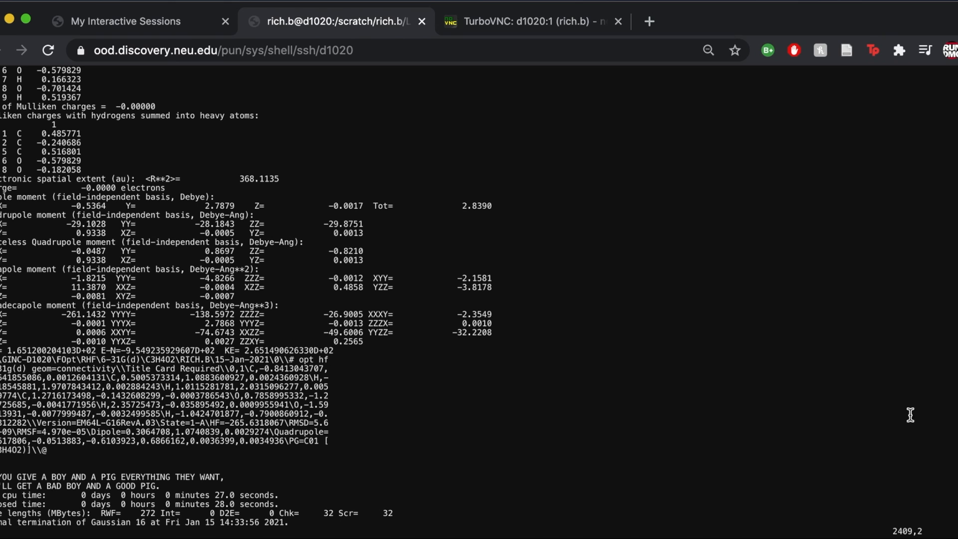
scroll(955, 184, "up", 5)
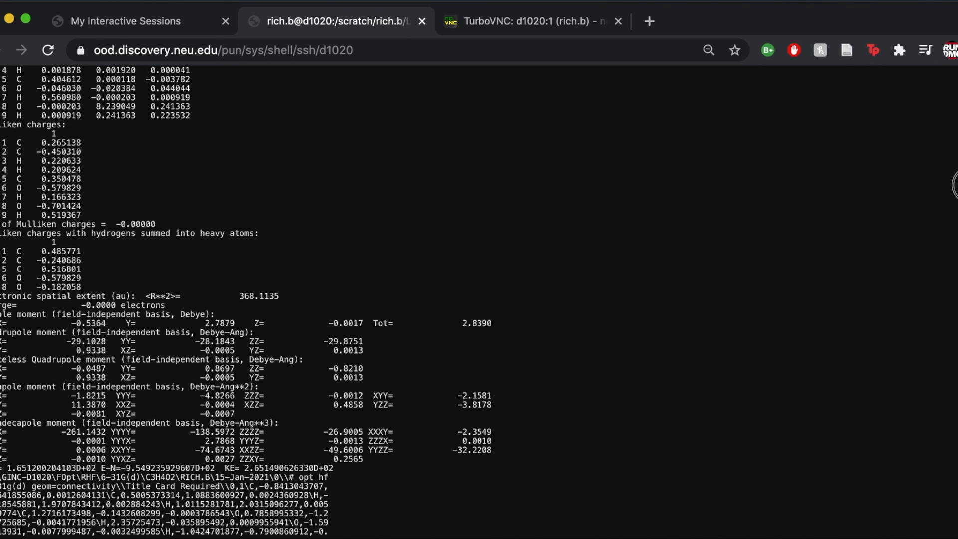
scroll(956, 185, "down", 5)
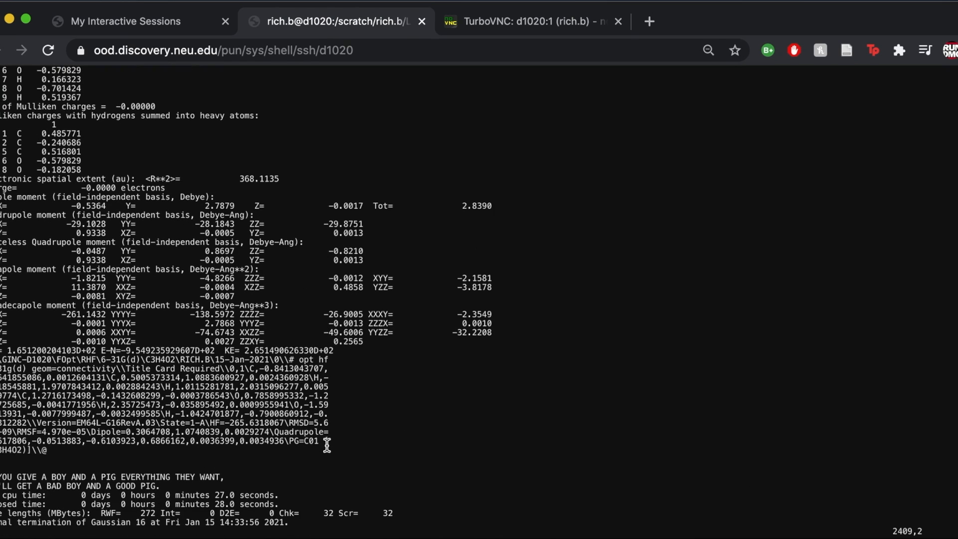
Look back through the Mulliken charge and multipole moment sections, and return to the end of the log
key("Up")
key("Up")
key("Up")
key("Up")
key("Up")
key("Up")
key("Up")
key("Up")
key("Up")
key("Up")
key("Up")
key("Up")
key("Up")
key("Up")
key("Up")
key("Up")
key("Up")
key("Up")
key("Up")
key("Up")
key("Up")
key("Up")
key("Up")
key("Up")
key("Up")
key("Up")
key("Up")
key("Up")
key("Up")
key("Up")
key("Up")
key("Up")
key("Up")
key("Up")
key("Up")
key("Up")
key("Up")
key("Up")
key("Up")
key("Up")
scroll(457, 299, "up", 4)
scroll(456, 299, "up", 1)
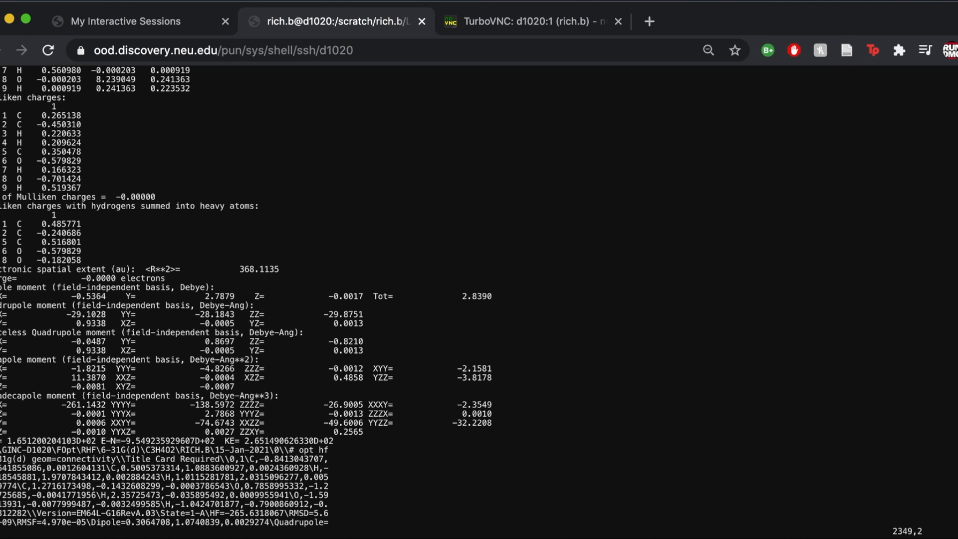
key("shift+g")
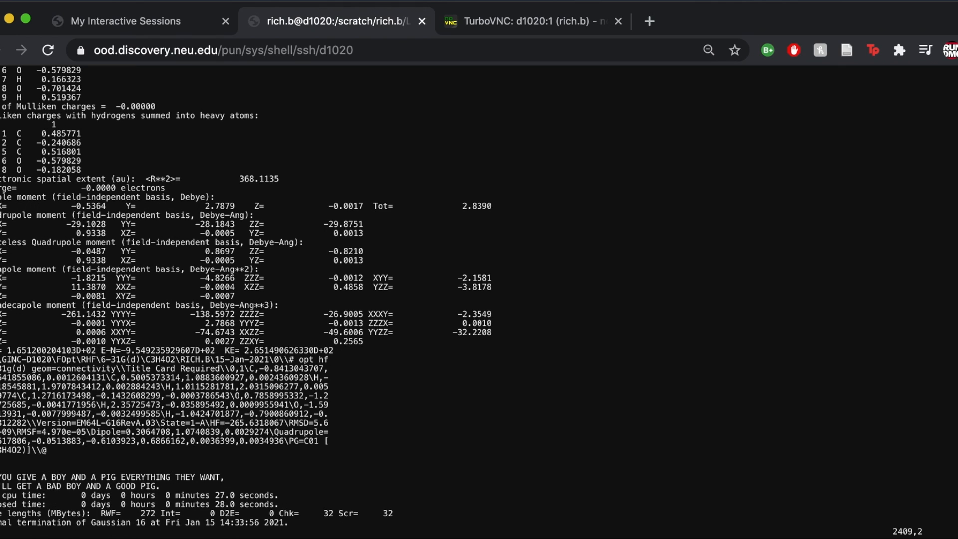